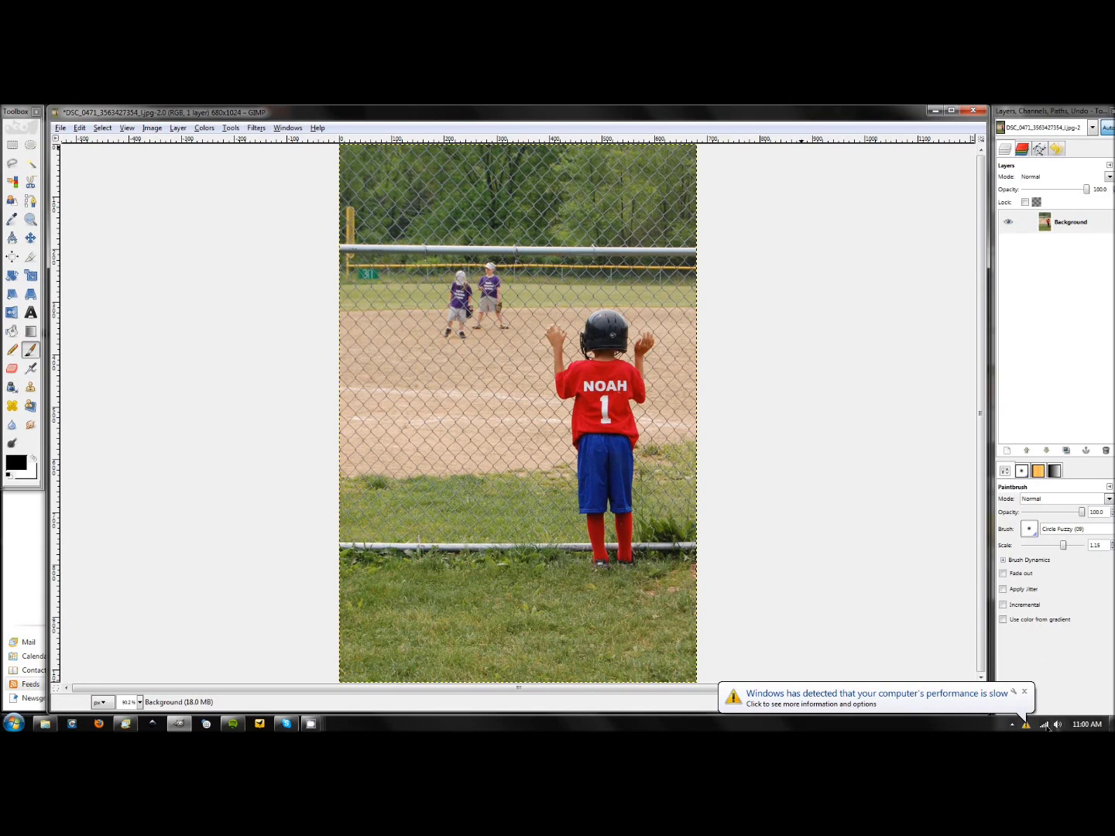
Step: Add a new transparent layer, 680 × 1024 px, above the Background layer
left_click(1025, 693)
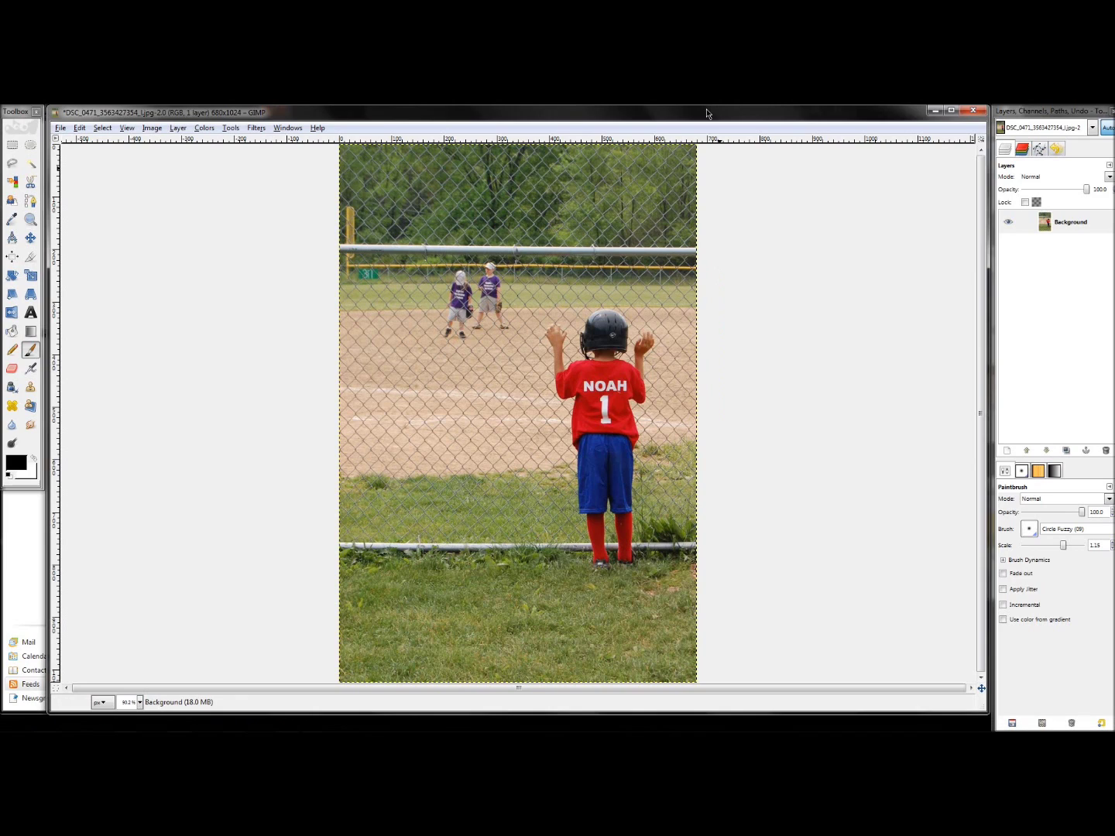
right_click(1064, 226)
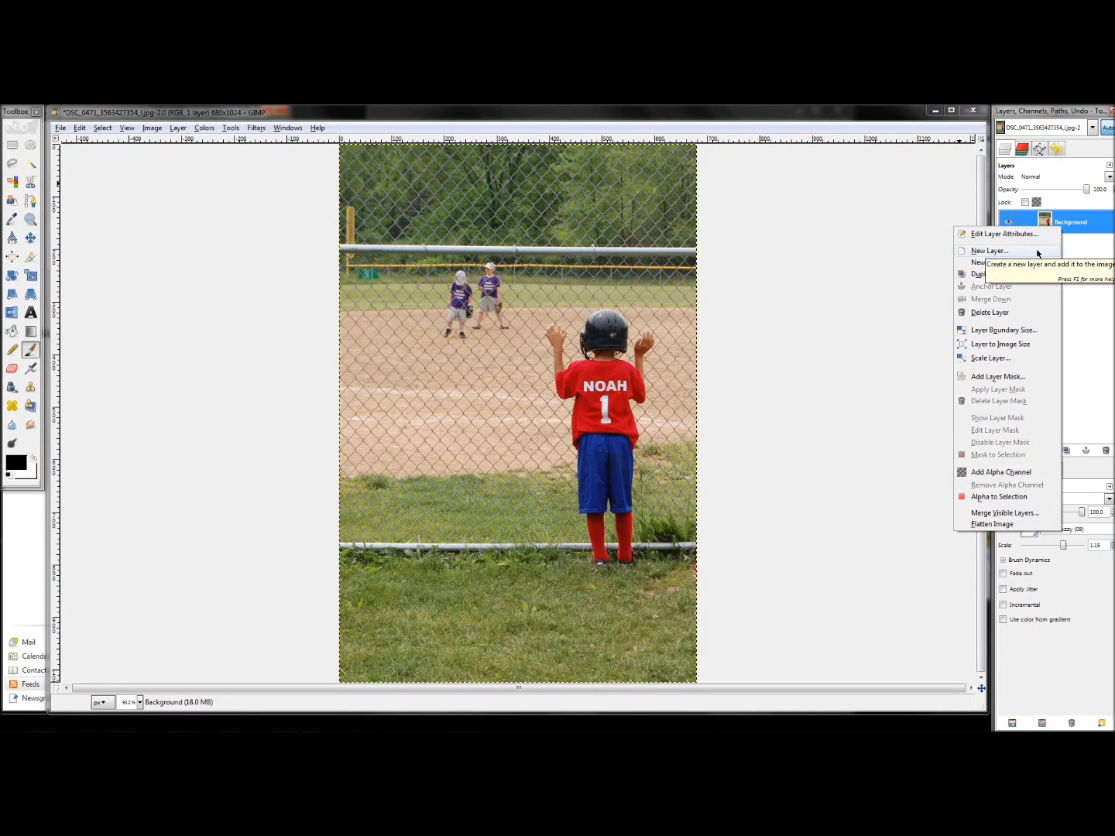
left_click(1038, 252)
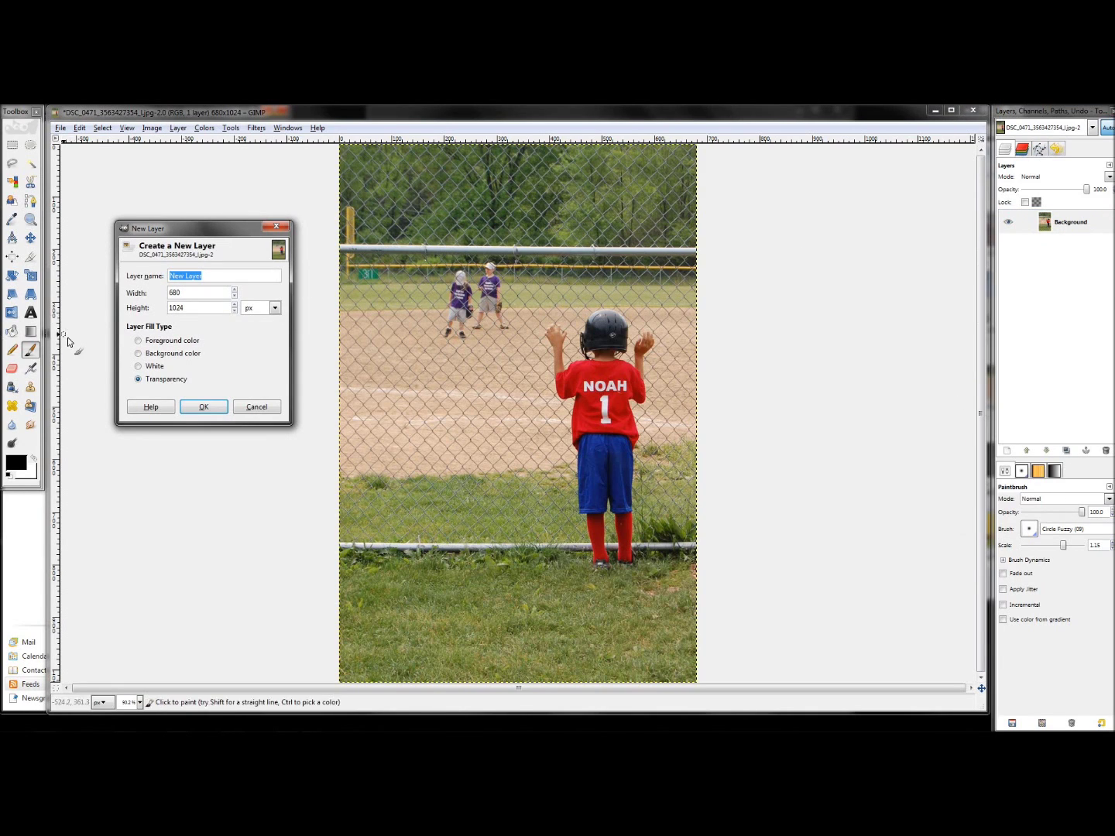
left_click(204, 407)
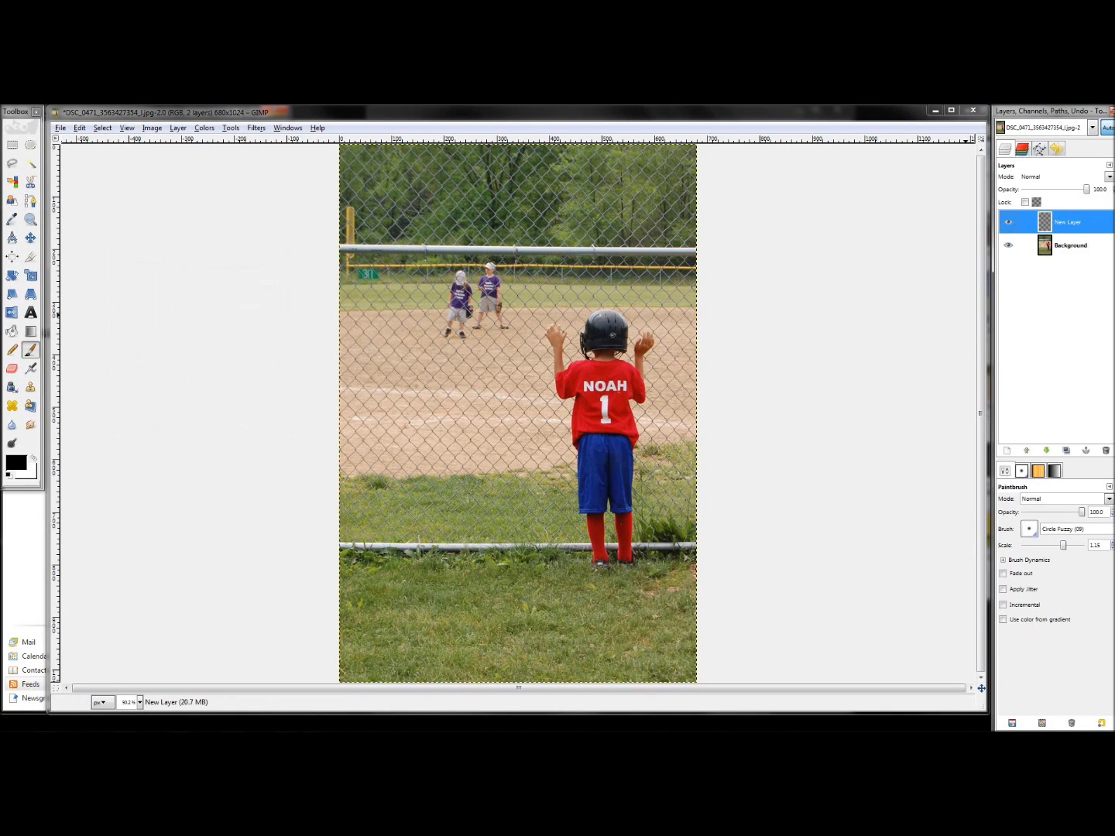
Step: Bucket-fill the new layer with black and set its blend mode to Color
key("shift+b")
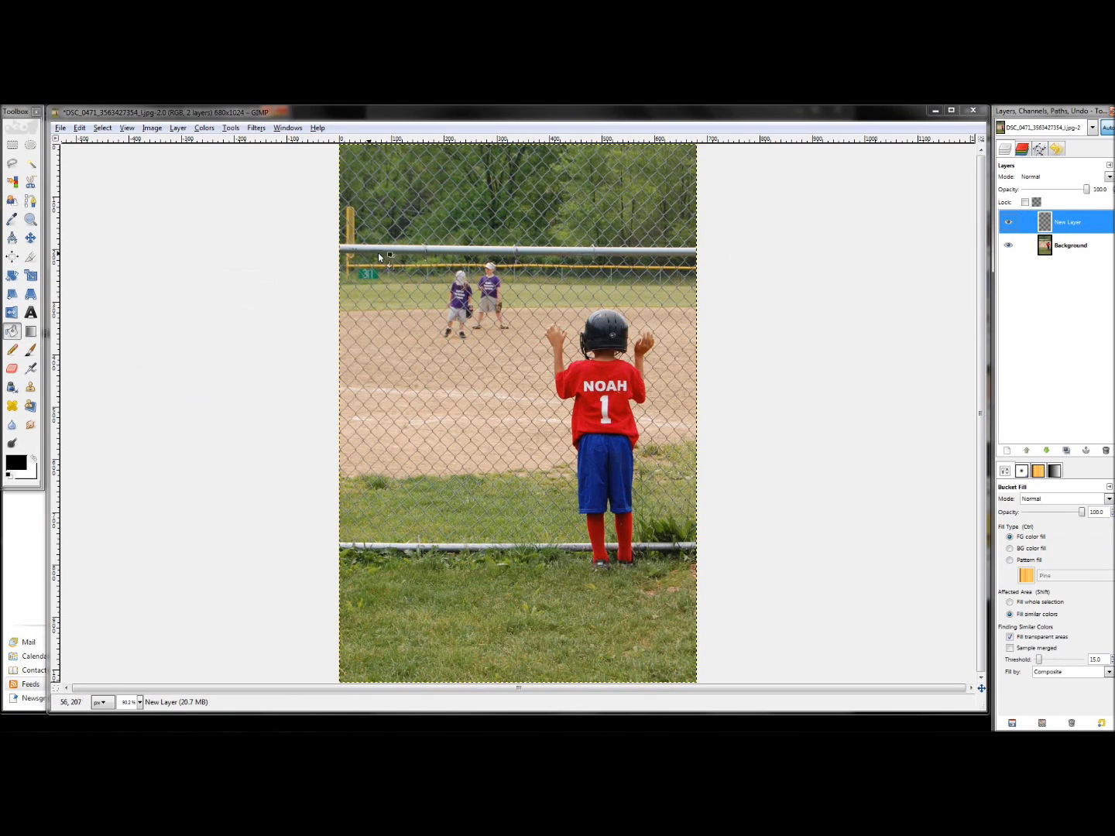
left_click(12, 334)
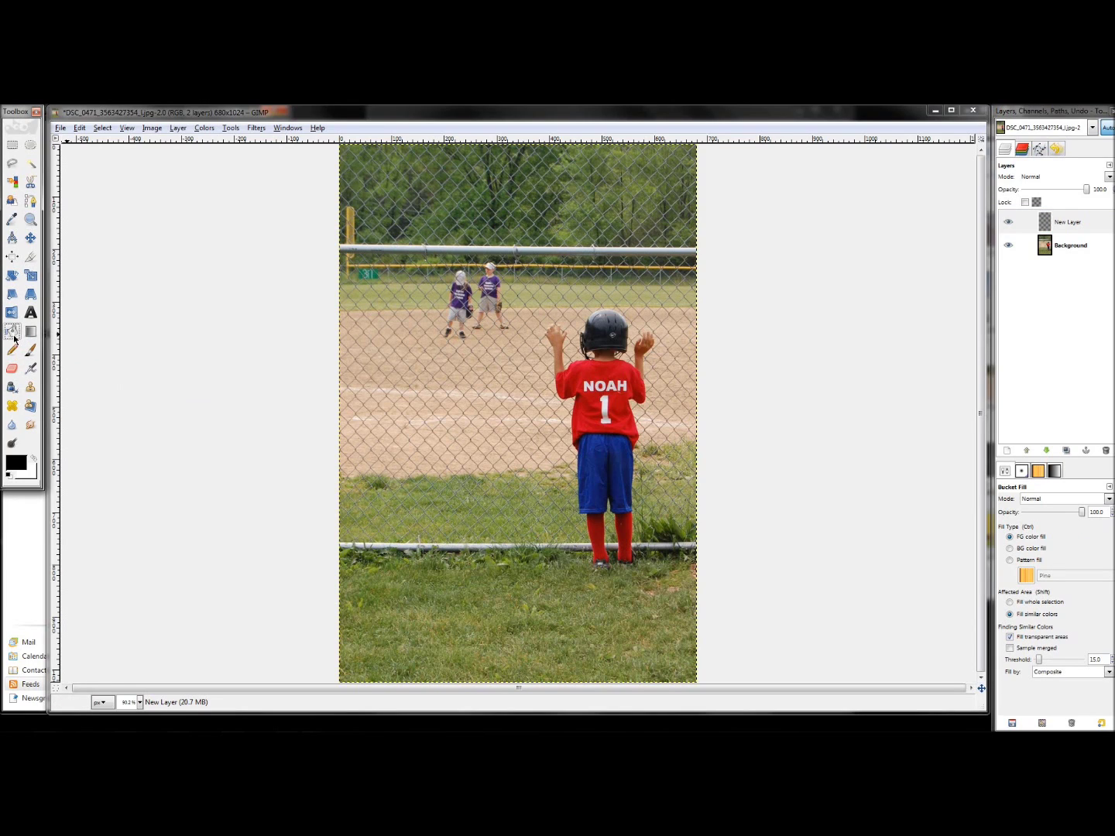
left_click(417, 330)
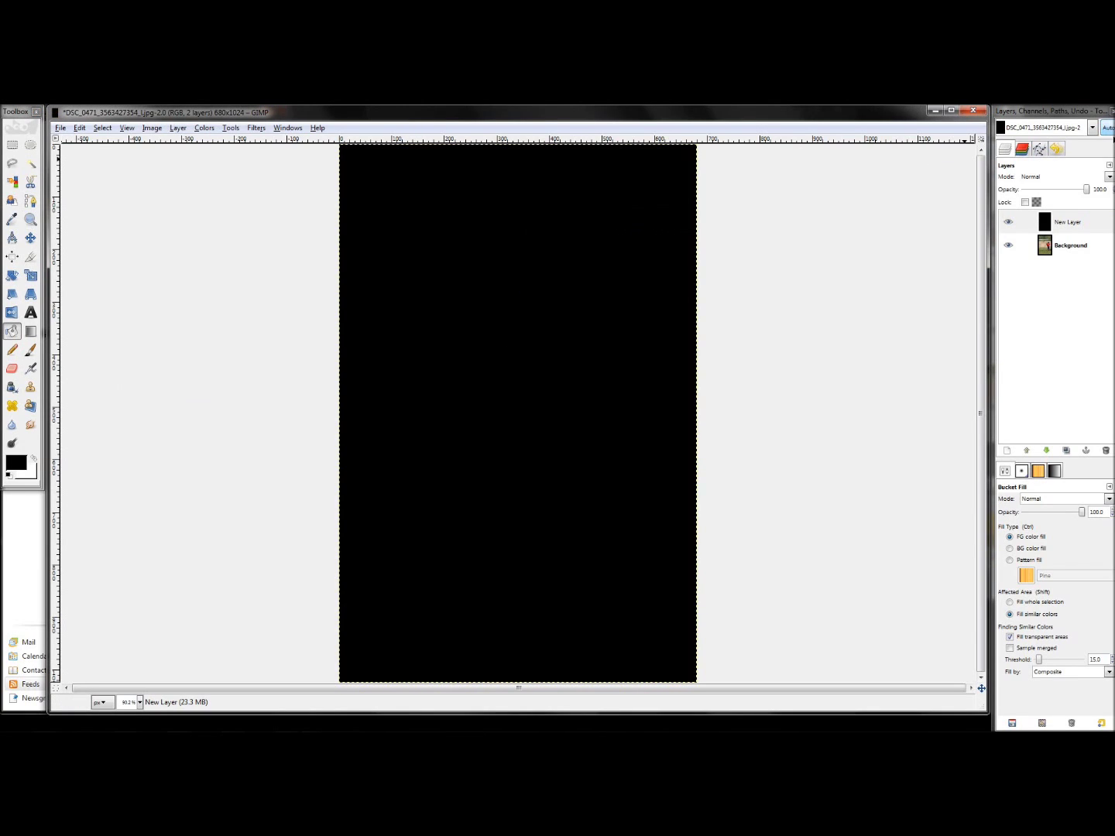
left_click(1051, 177)
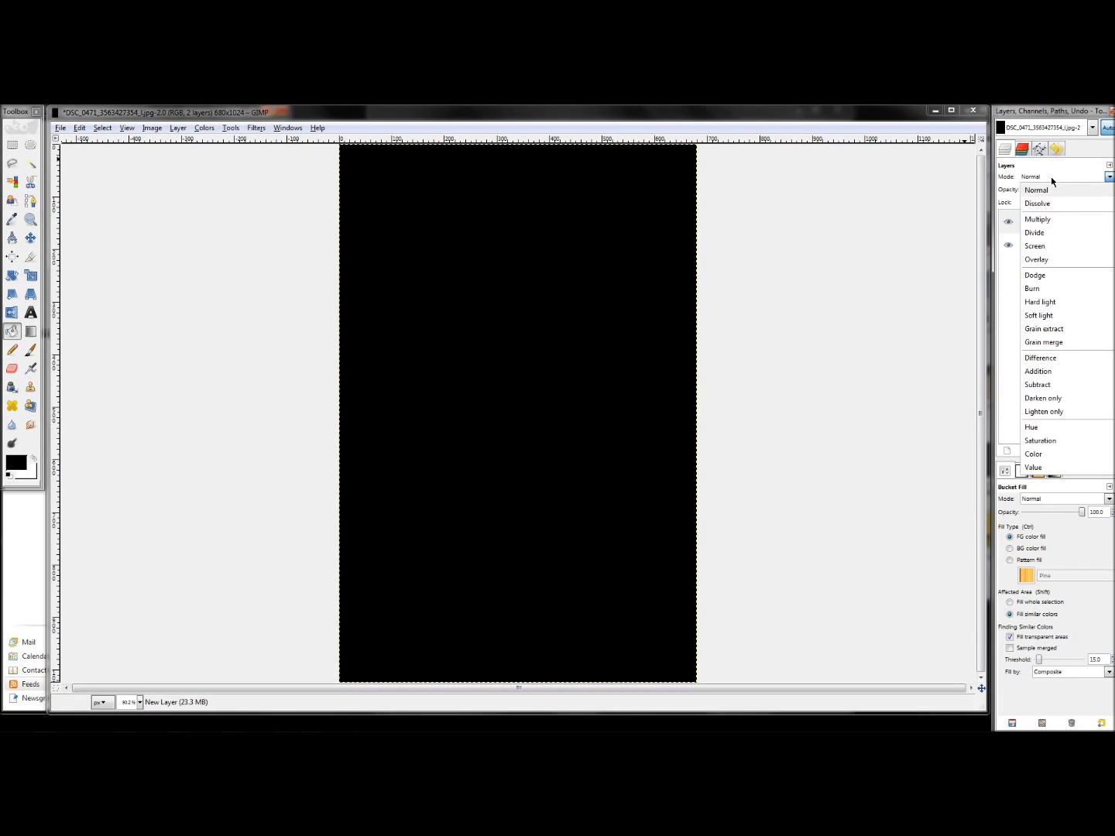
left_click(1042, 458)
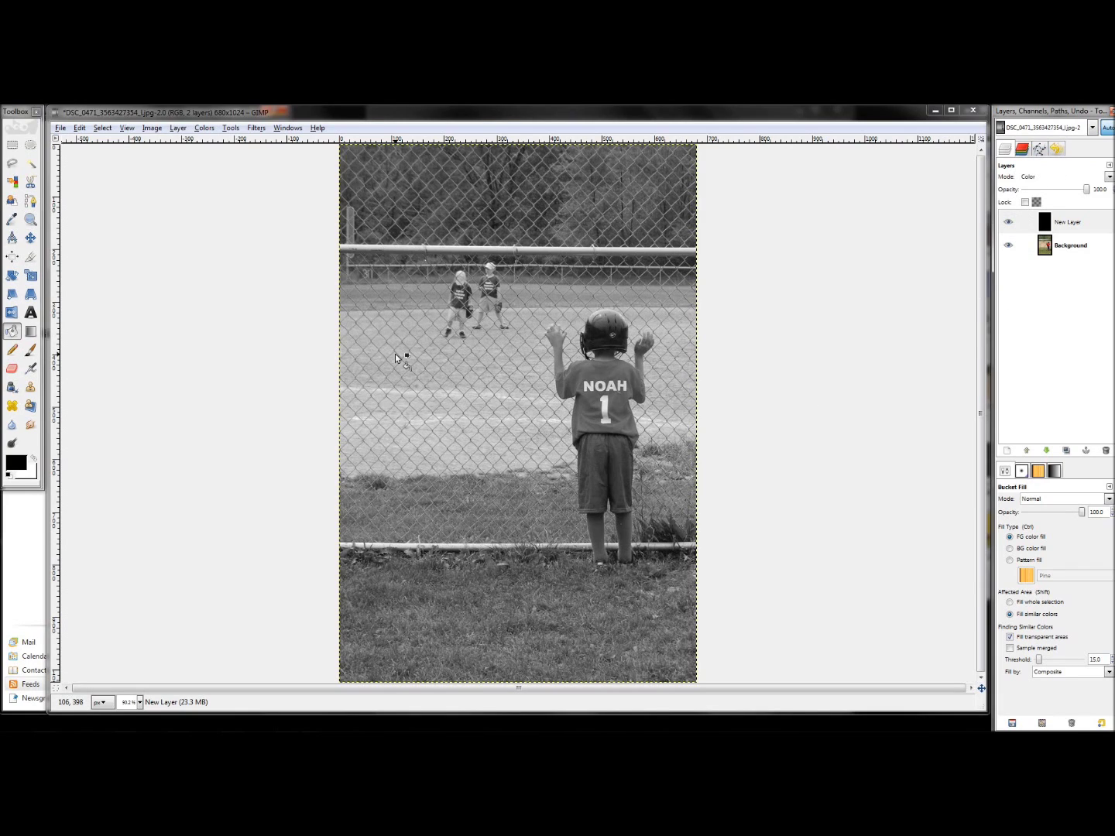
Step: Set the foreground color to red (ff0000) and bucket-fill the new layer with it, undoing the stray brush dab
key("p")
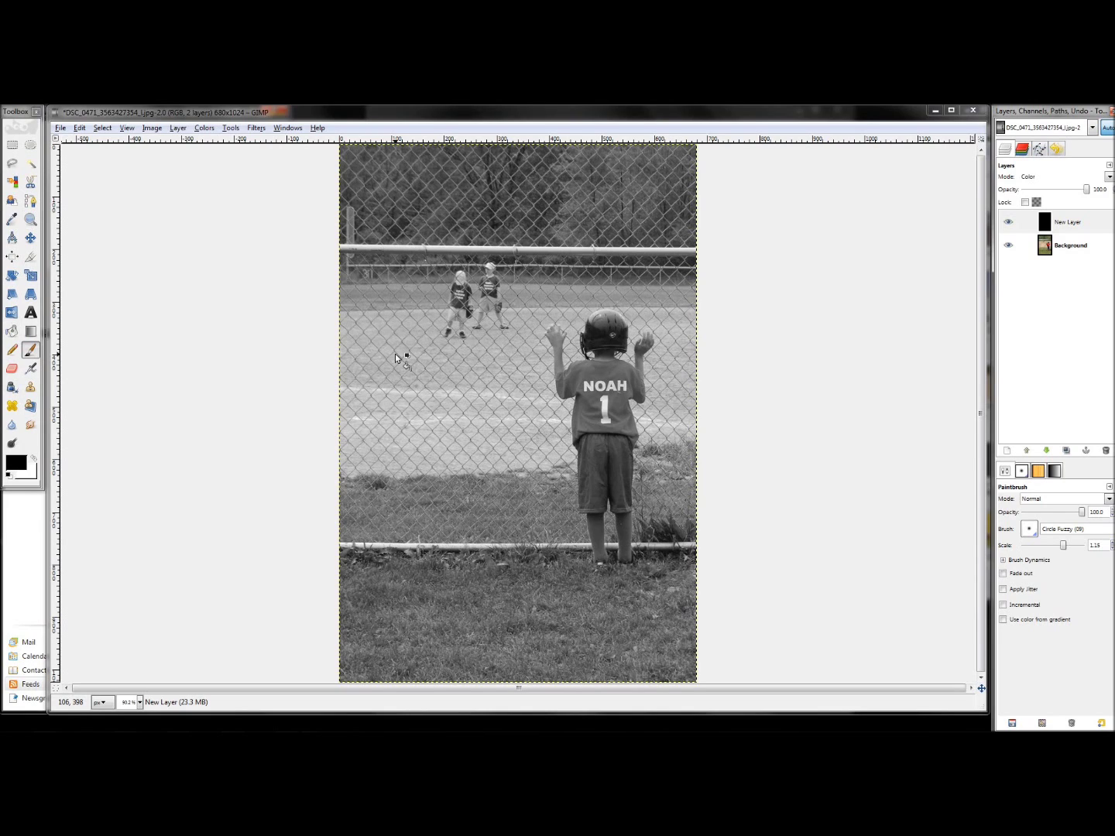
left_click(12, 474)
left_click_drag(186, 301, 232, 278)
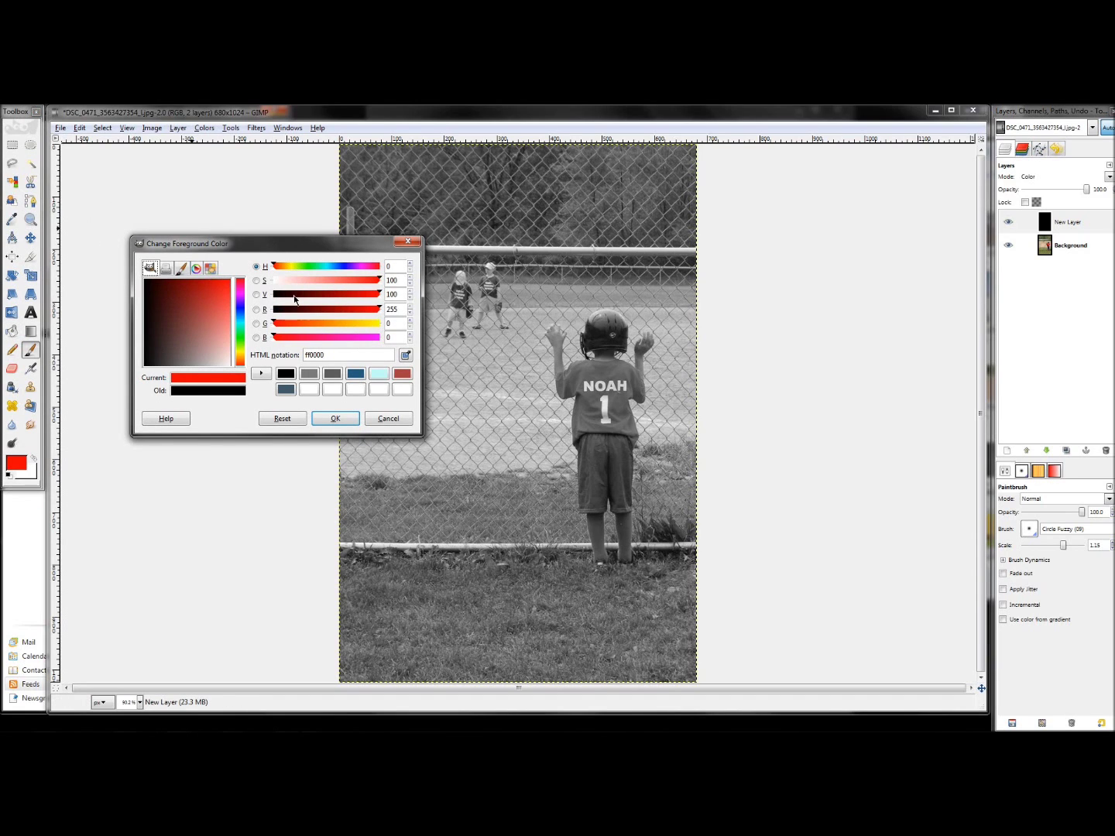
left_click(335, 418)
left_click(444, 339)
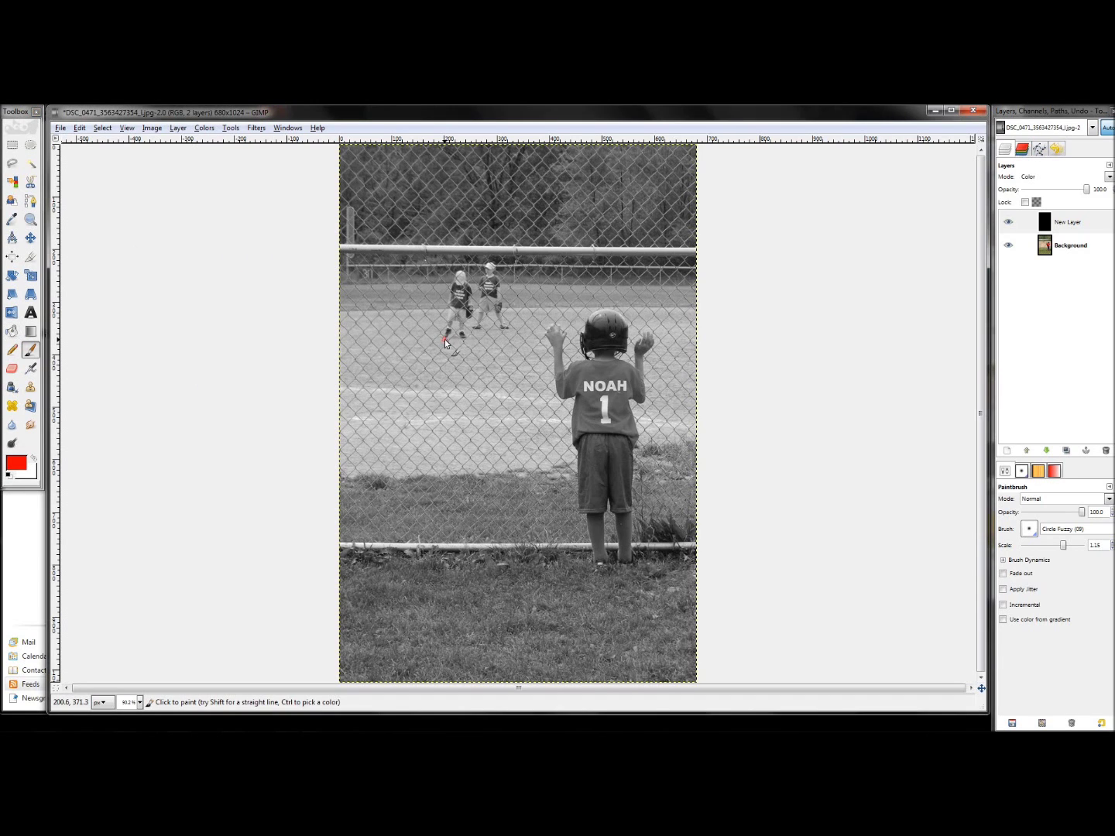
key("ctrl+z")
key("shift+b")
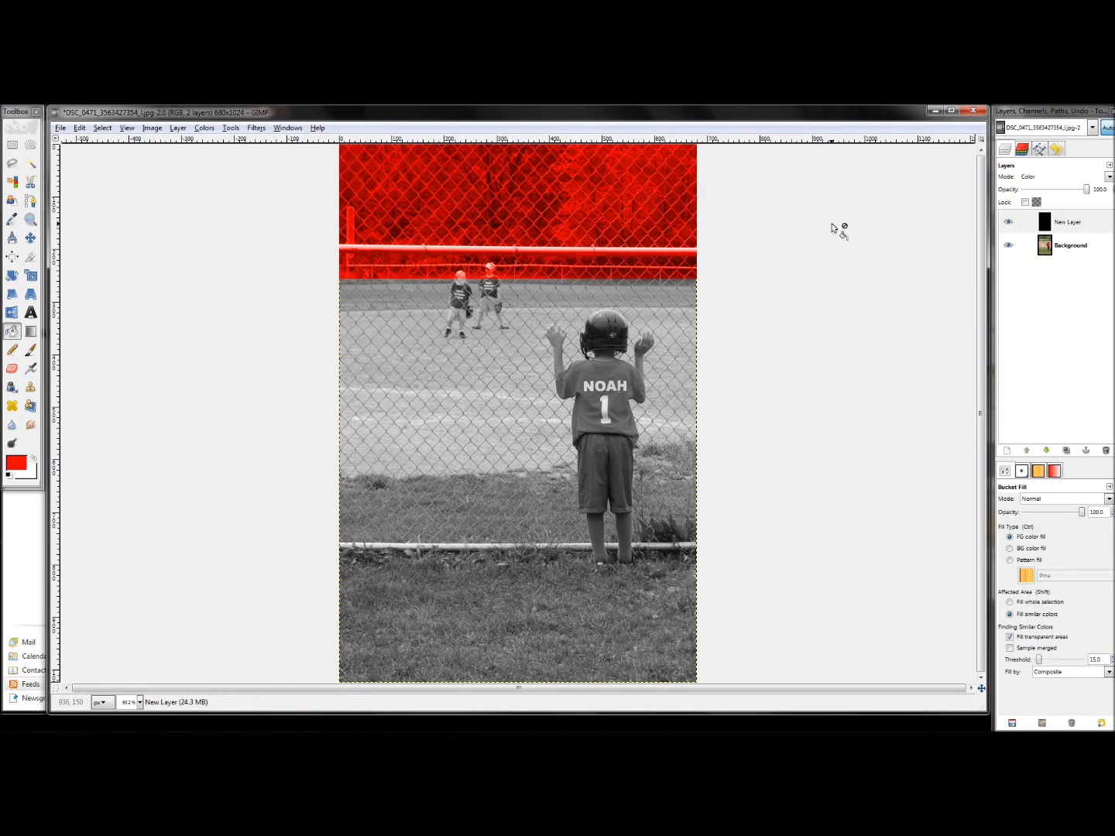
left_click(492, 339)
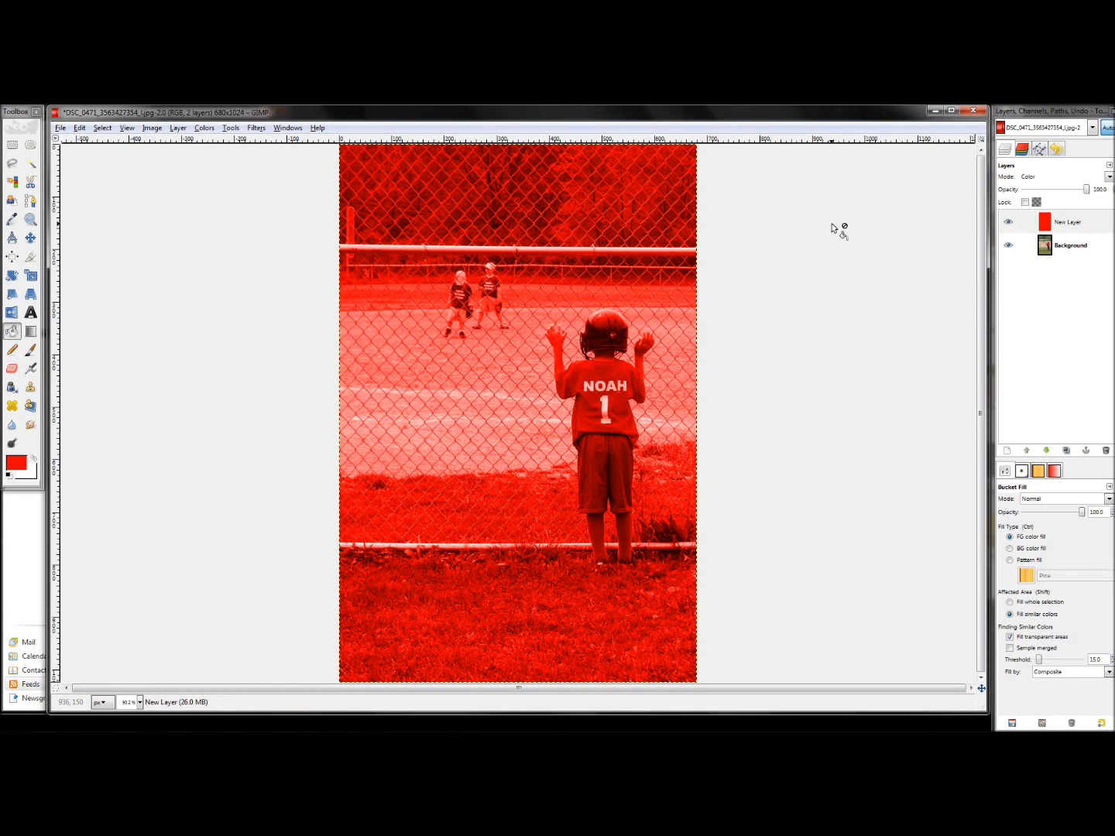
Step: Reset the foreground and background colors to default and refill the red layer with black
left_click(8, 477)
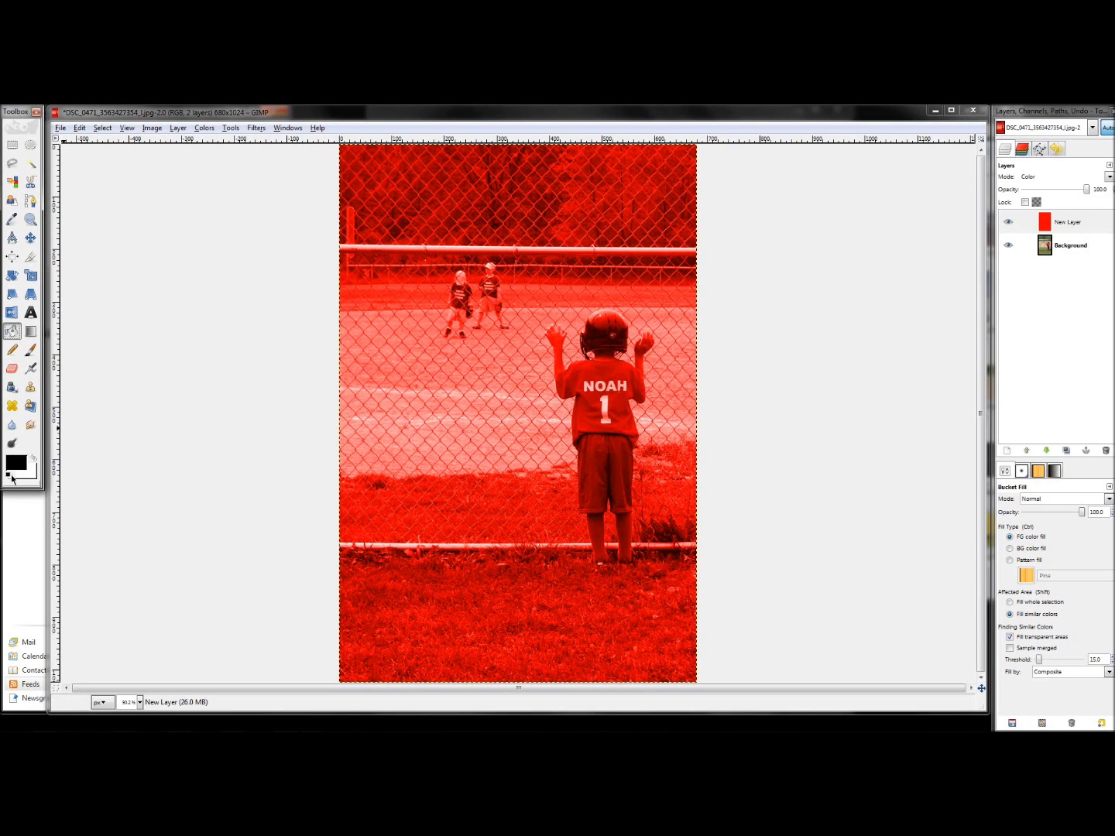
left_click(486, 264)
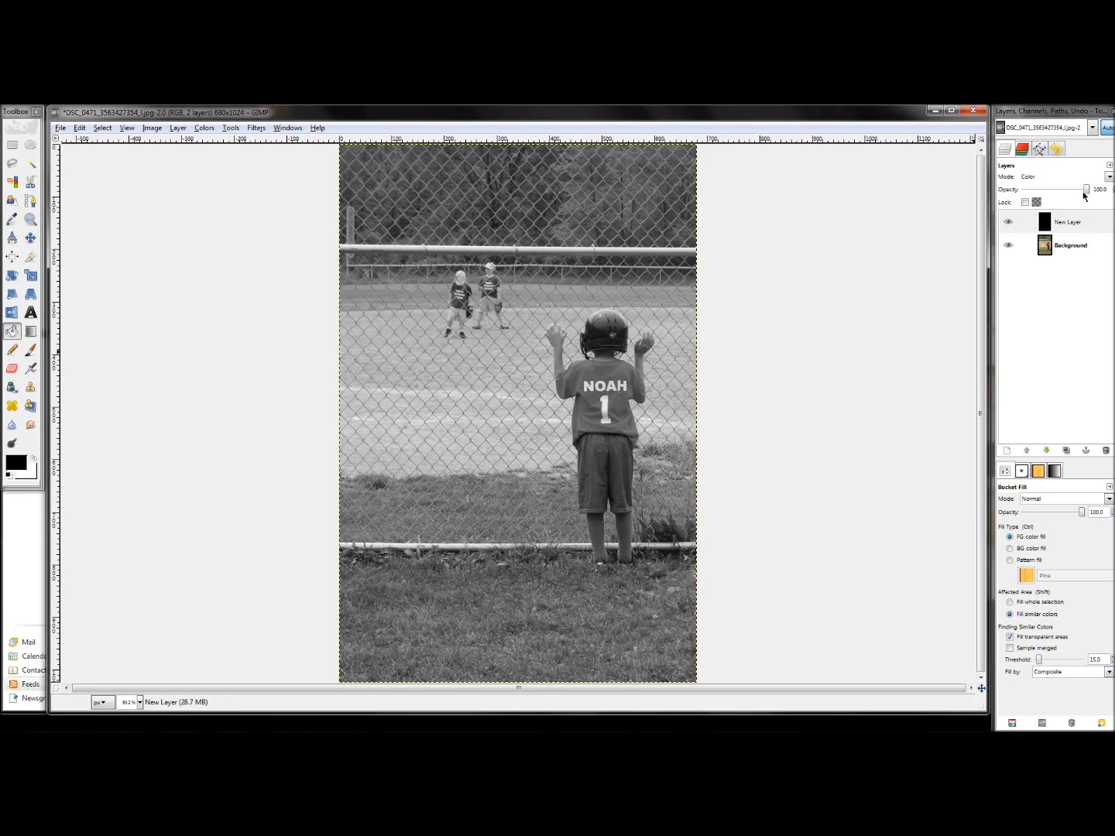
Step: Preview the black layer's effect by varying its opacity and toggling its visibility
mouse_move(1086, 192)
left_mouse_down()
mouse_move(1040, 197)
mouse_move(1092, 195)
left_mouse_up()
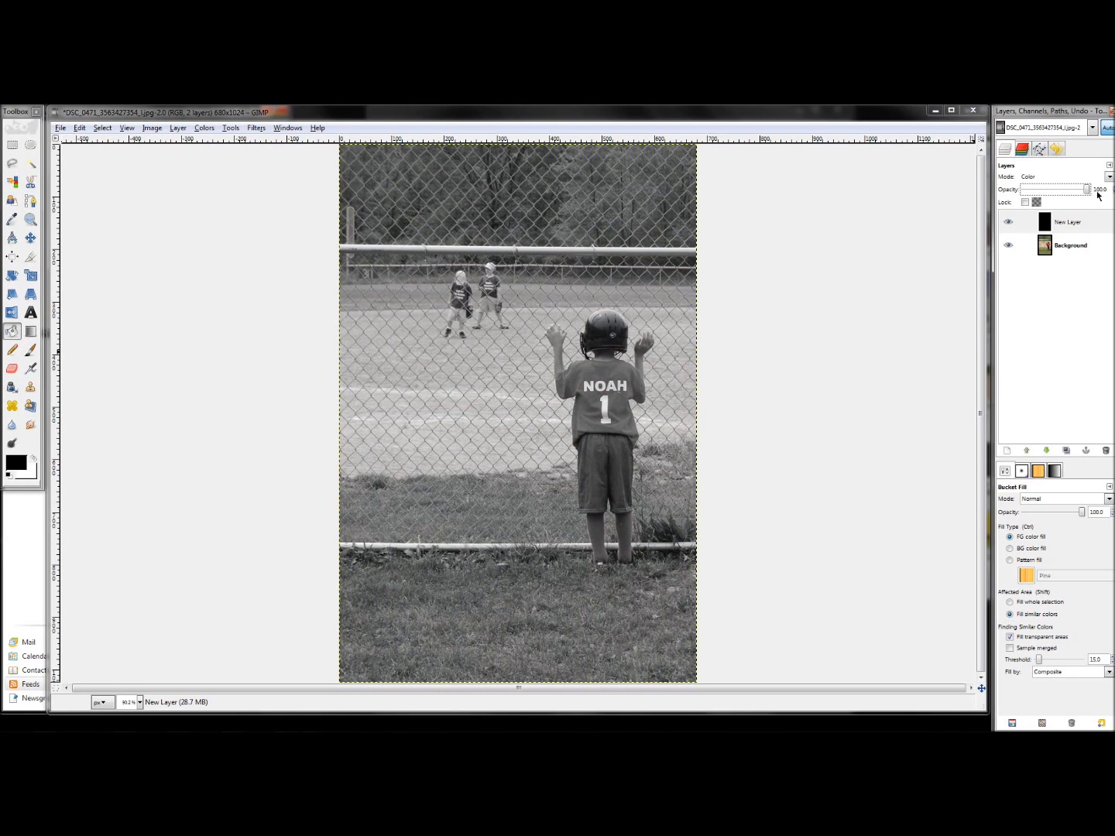
left_click(1008, 223)
left_click(1008, 223)
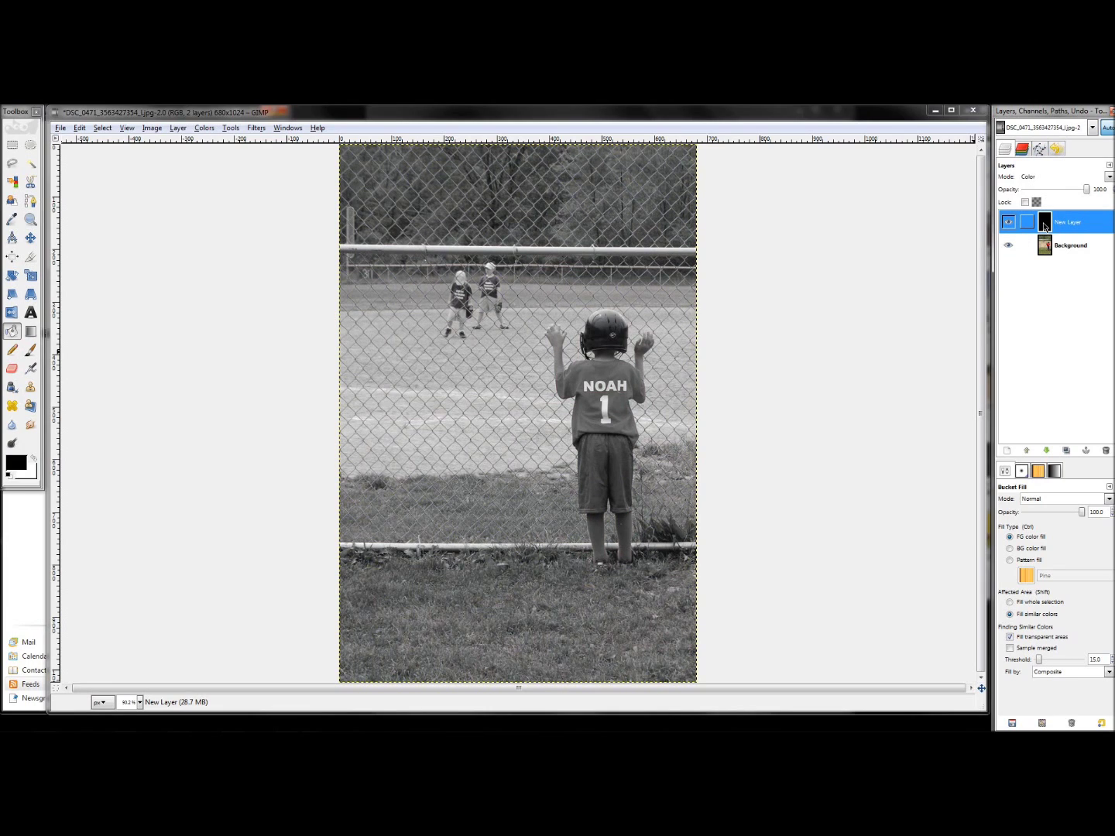
Step: Add a White (full opacity) layer mask to the black layer
right_click(1043, 226)
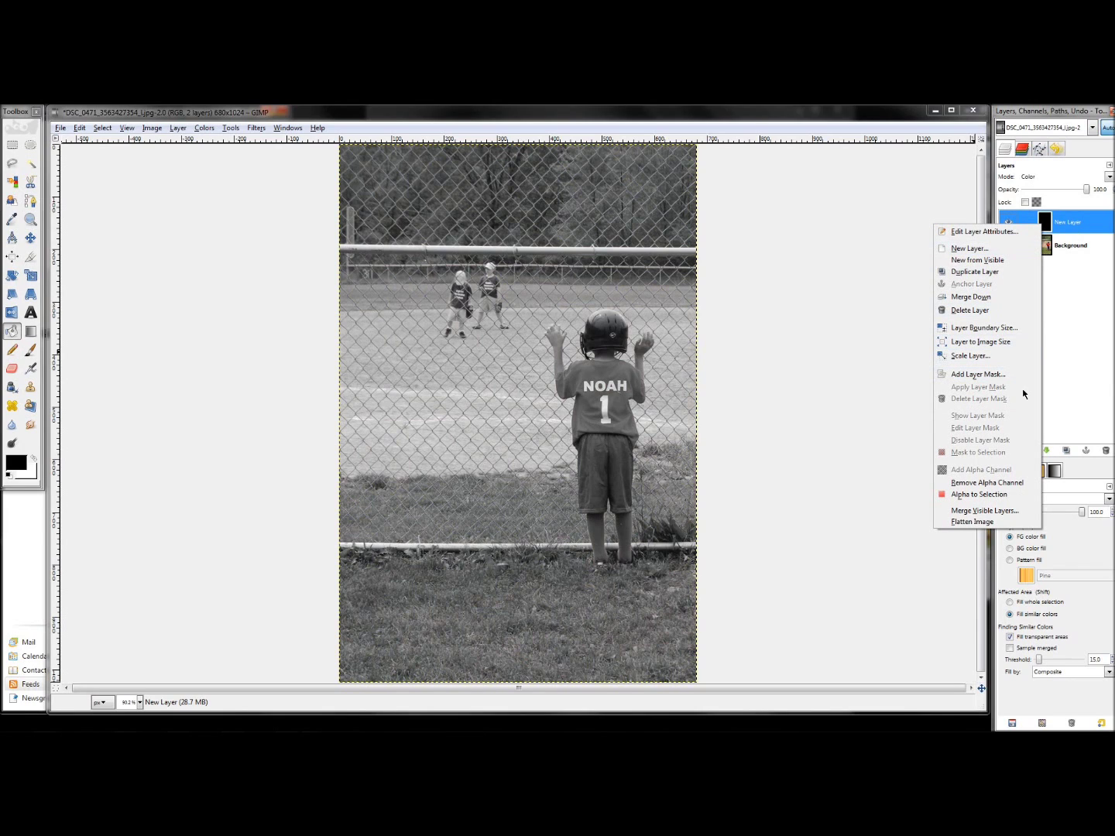
left_click(1000, 378)
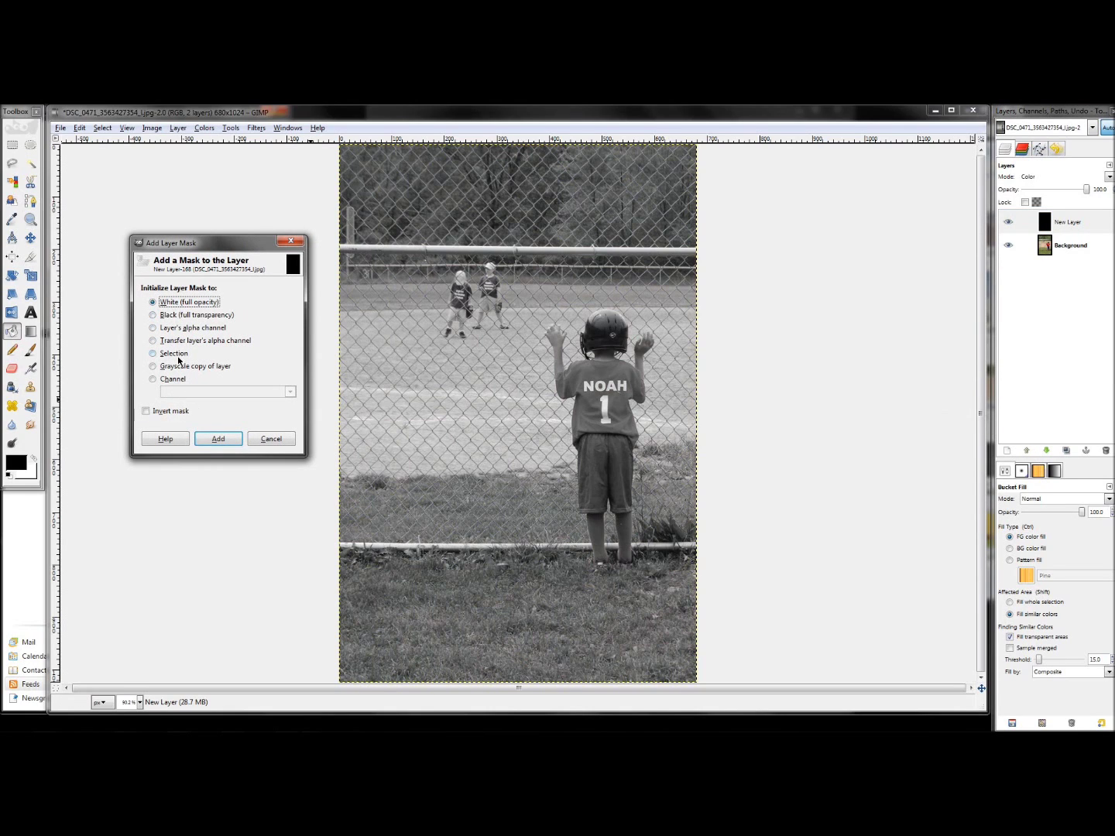
left_click(225, 442)
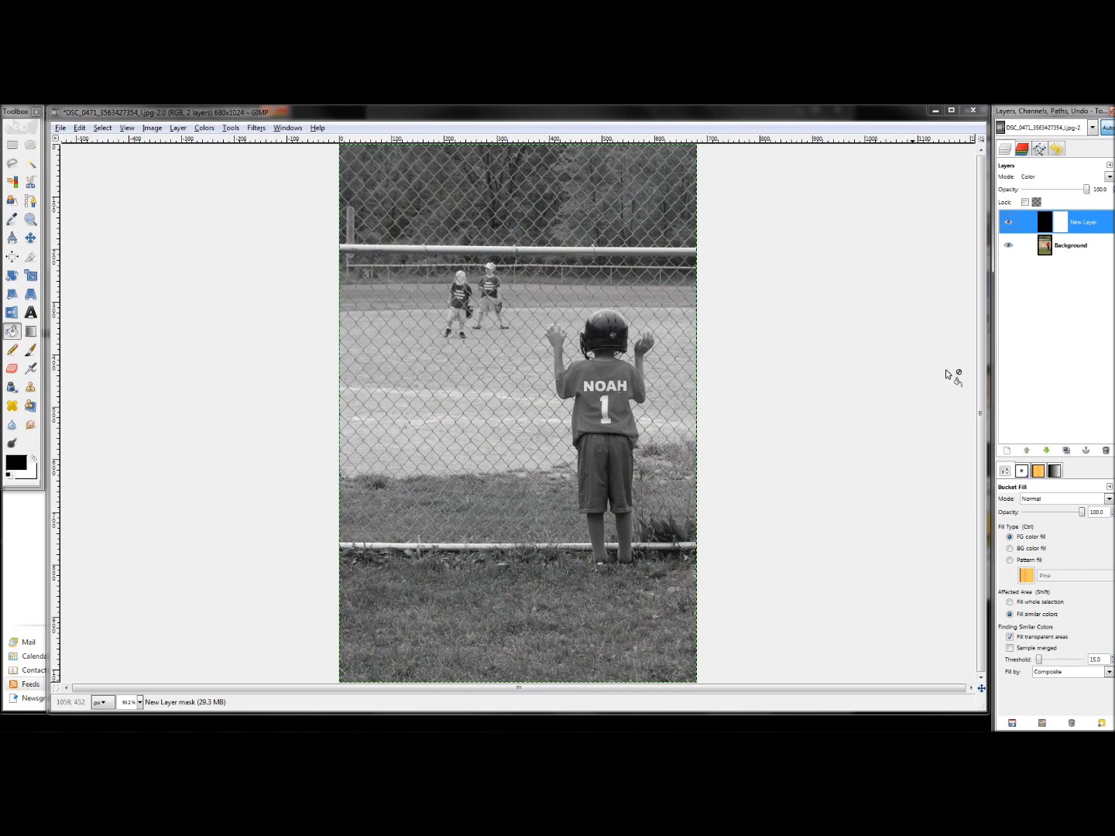
Step: Make the layer mask the active paint target and set the Paintbrush scale to 10.00
left_click(1043, 224)
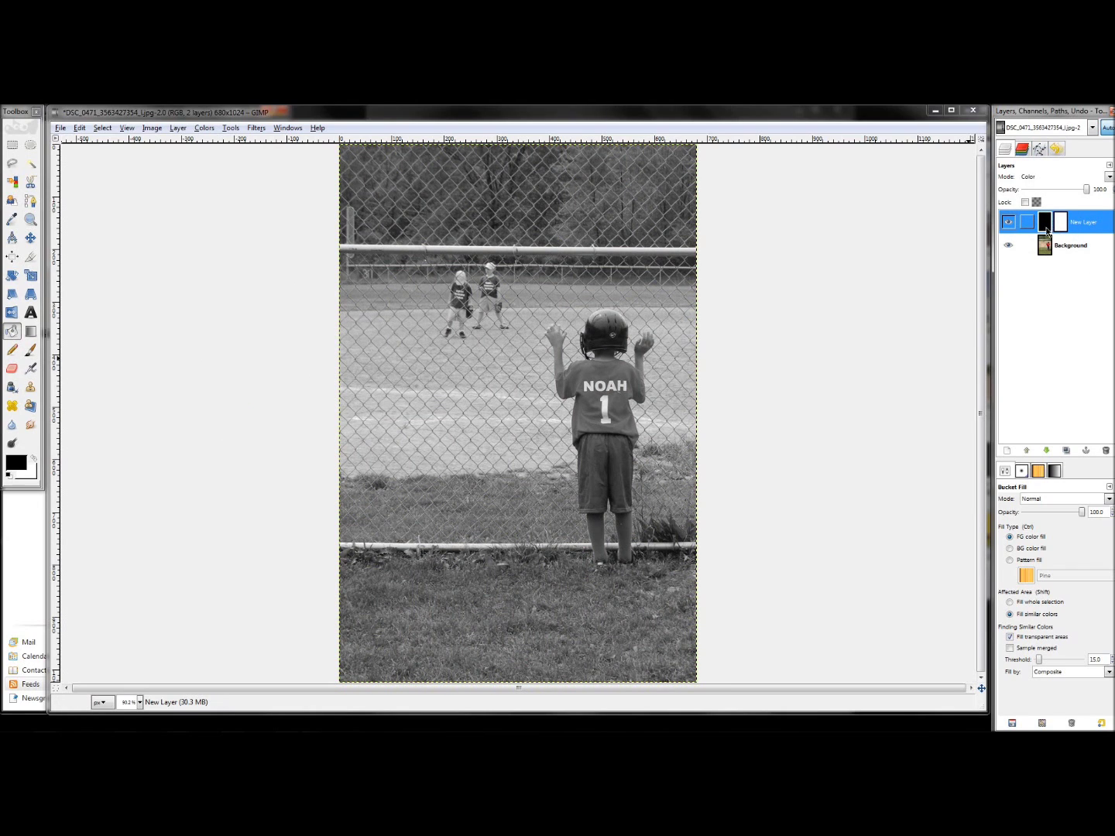
left_click(1062, 226)
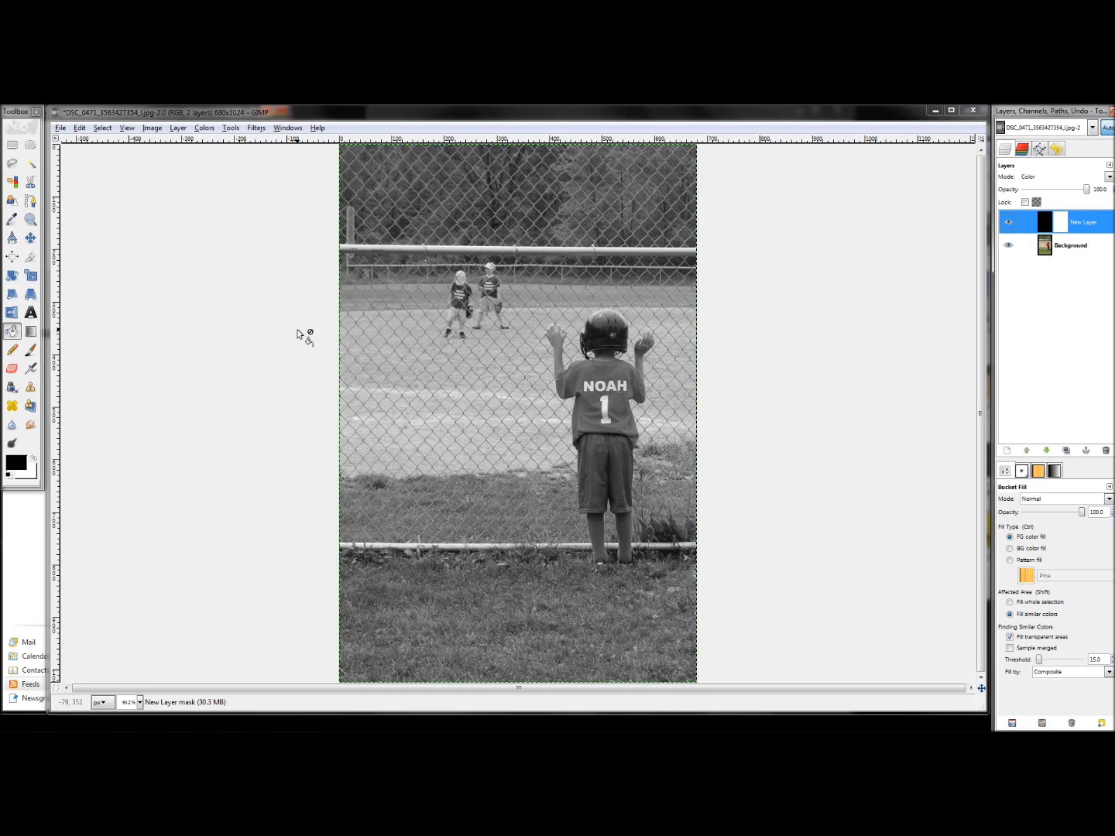
key("p")
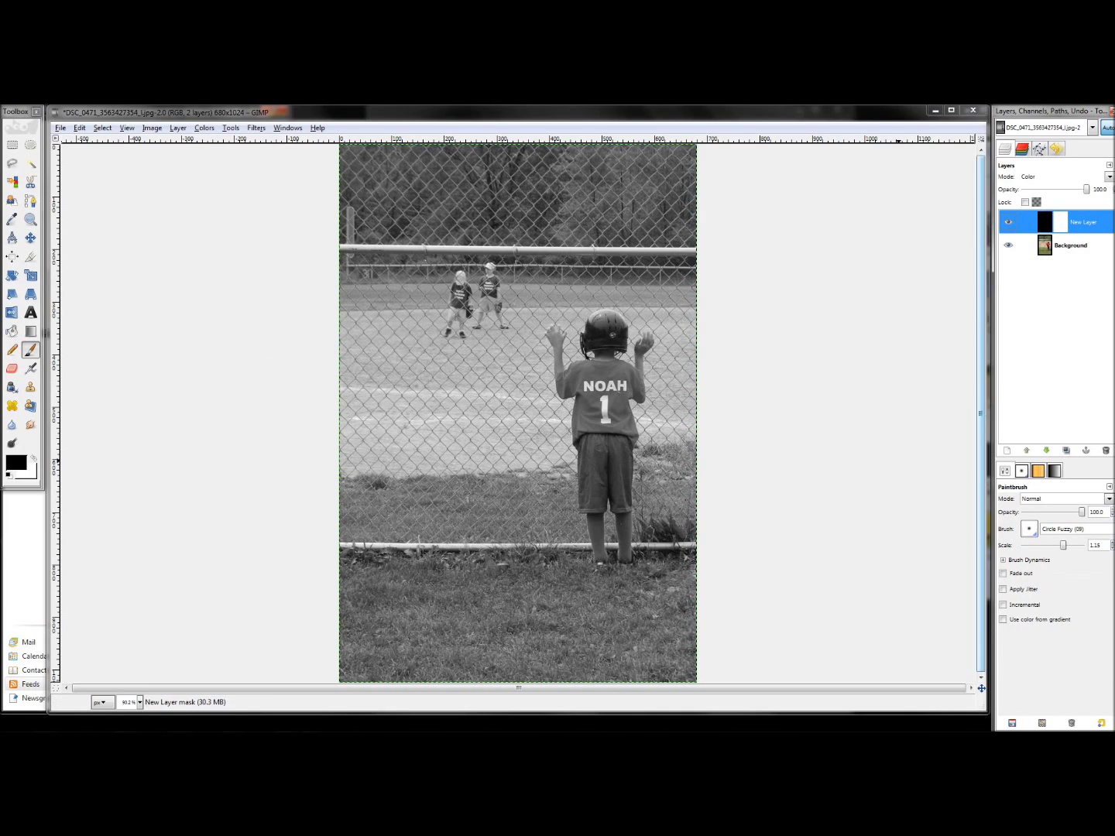
left_click_drag(1065, 544, 1100, 548)
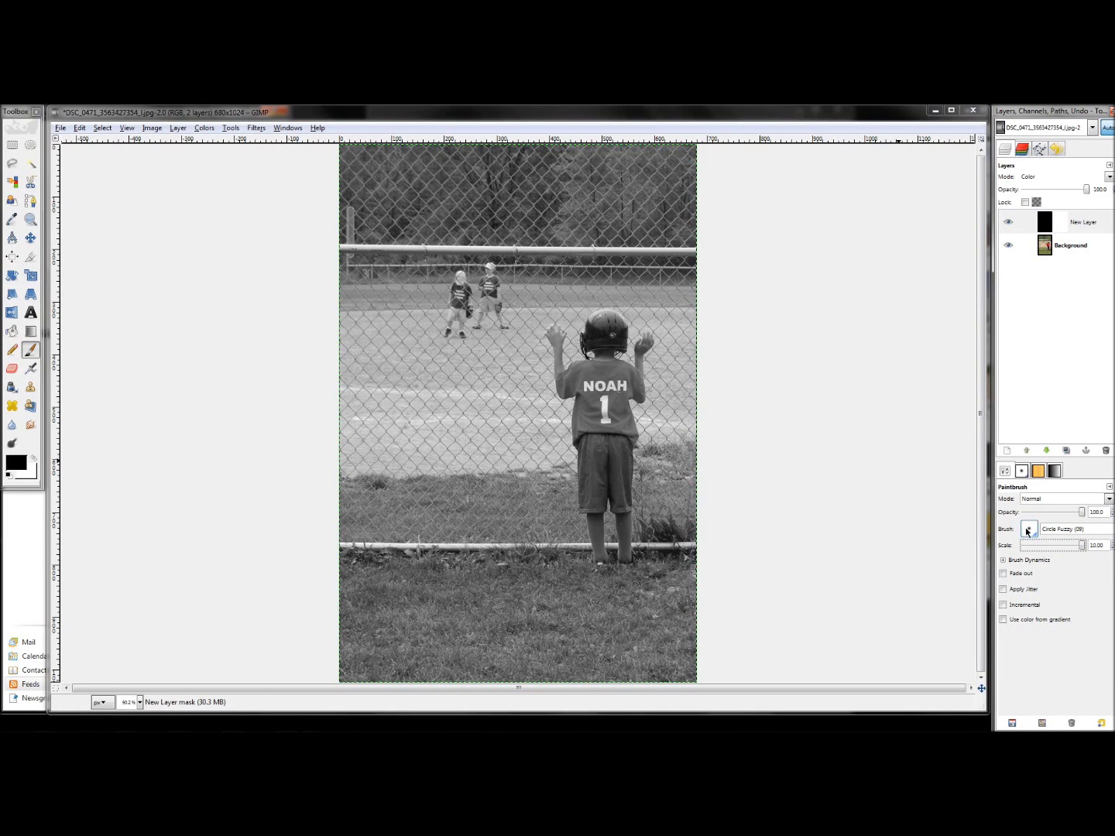
Step: Paint broad black strokes on the layer mask across the field, boy and grass to reveal the original colors
mouse_move(371, 223)
left_mouse_down()
mouse_move(512, 220)
mouse_move(448, 307)
mouse_move(601, 314)
mouse_move(501, 415)
mouse_move(602, 450)
mouse_move(589, 533)
mouse_move(639, 534)
mouse_move(689, 640)
mouse_move(645, 698)
left_mouse_up()
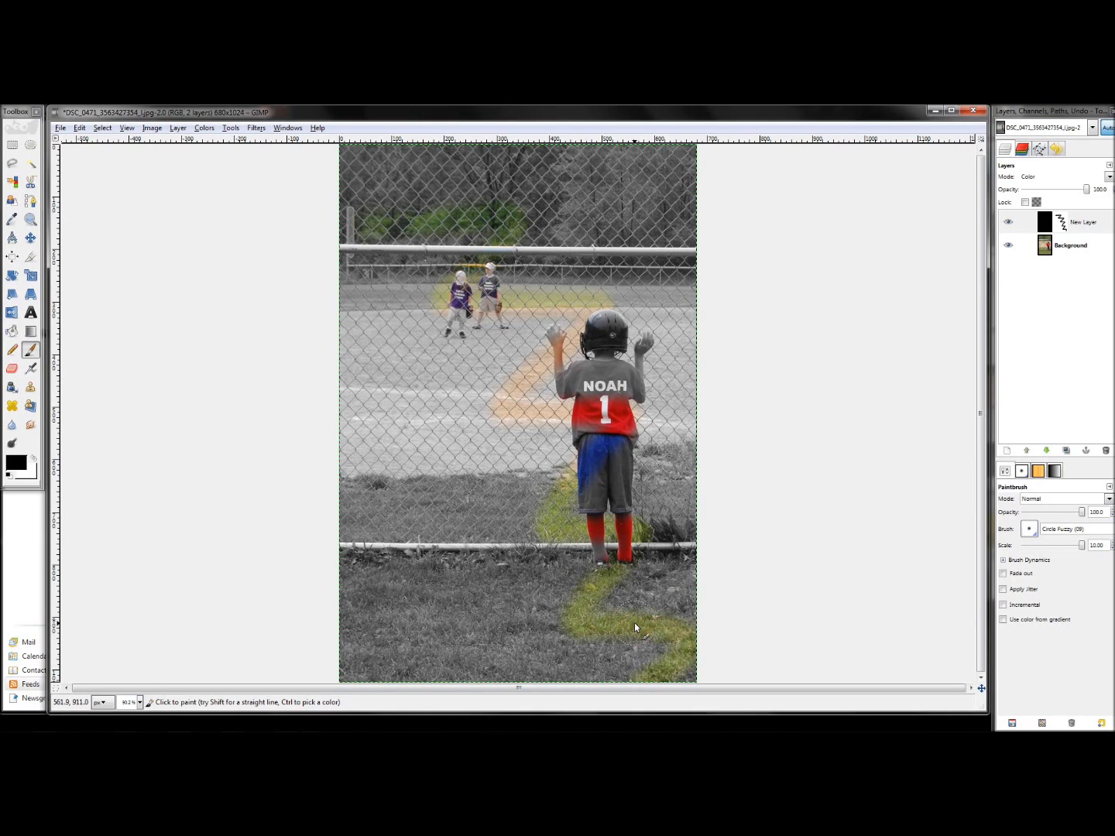
mouse_move(460, 546)
left_mouse_down()
mouse_move(515, 378)
mouse_move(689, 376)
mouse_move(508, 548)
mouse_move(475, 502)
mouse_move(97, 487)
left_mouse_up()
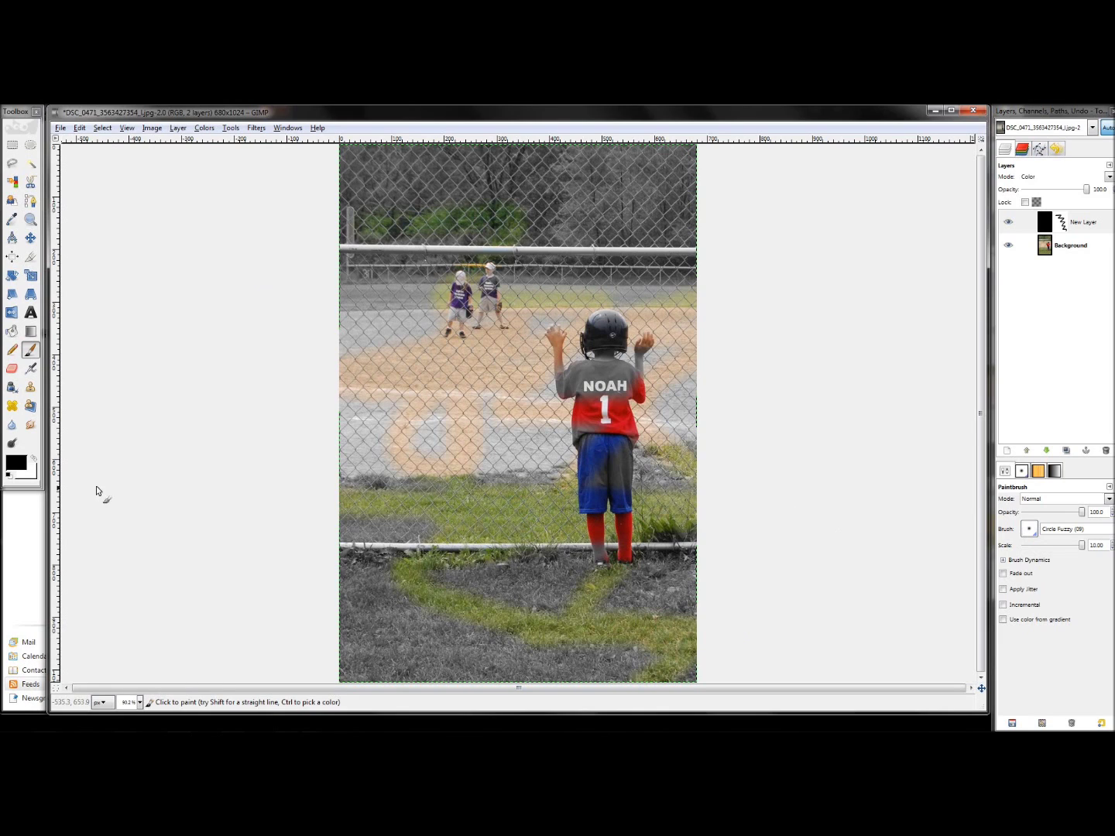
left_click(1076, 224)
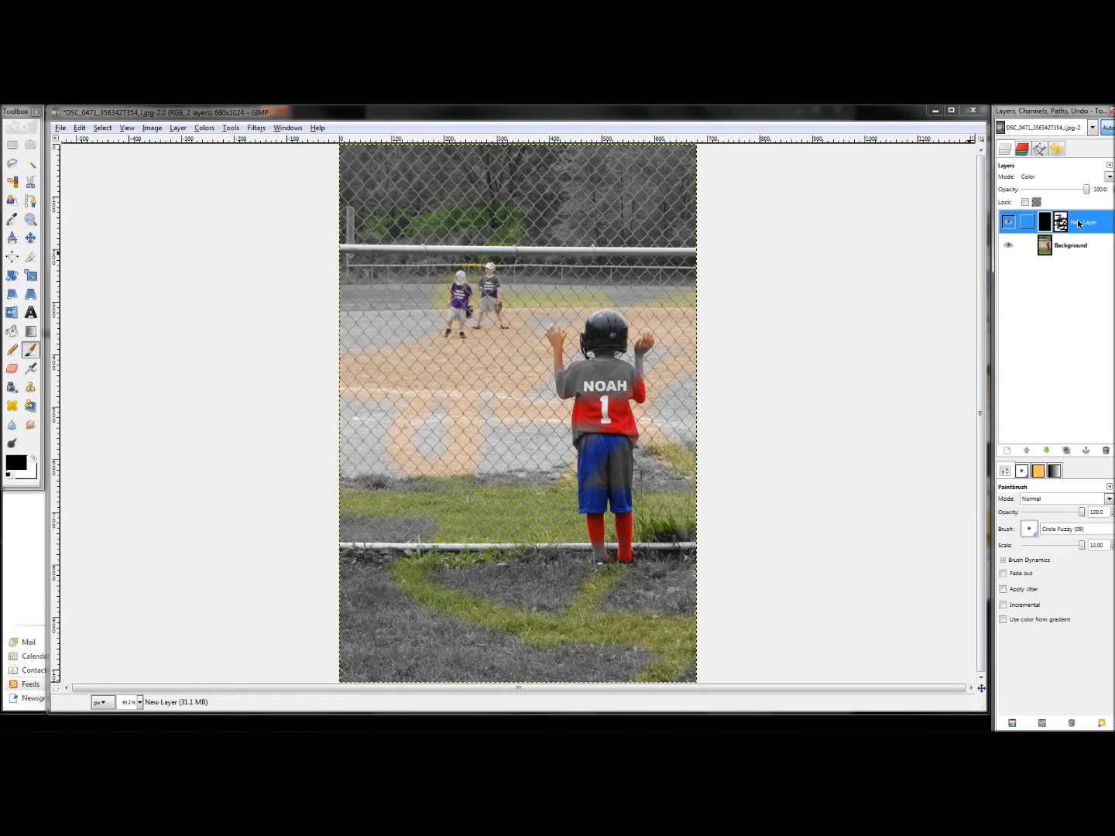
left_click(1061, 225)
left_click(1008, 222)
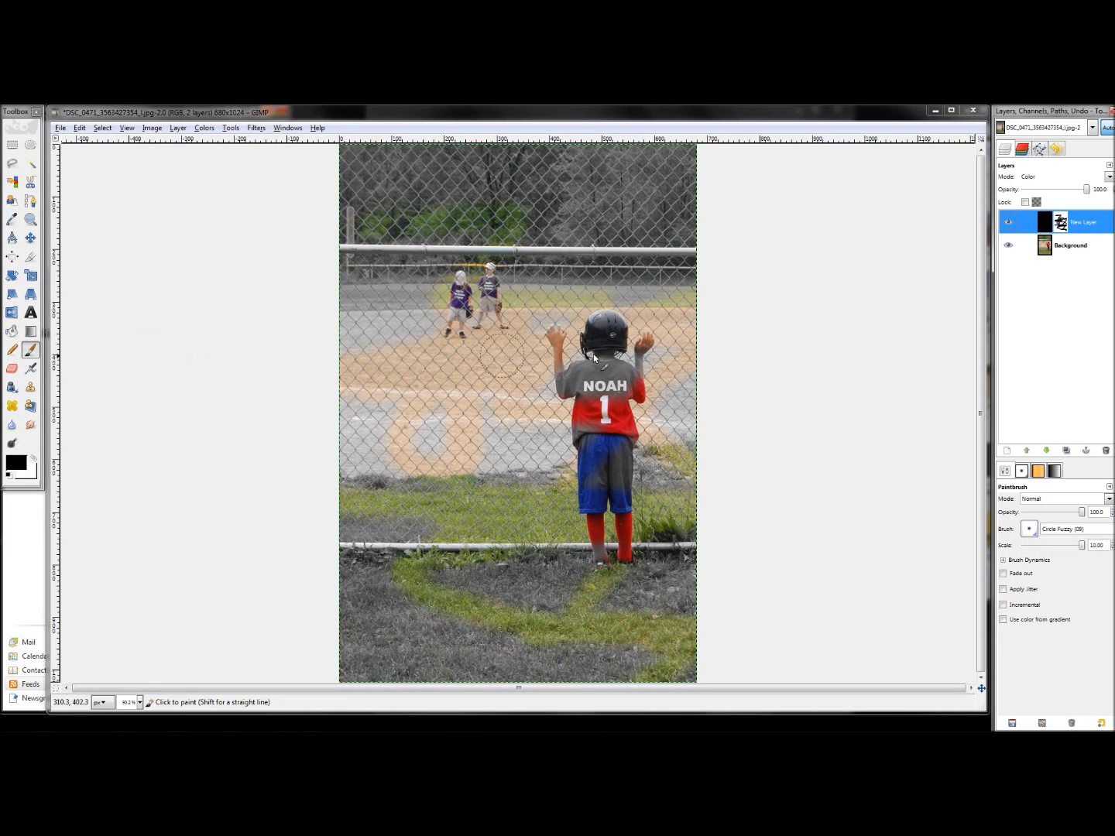
Step: Undo all the brush strokes on the layer mask
key("ctrl+z")
key("ctrl+z")
key("ctrl+z")
key("ctrl+z")
key("ctrl+z")
key("ctrl+z")
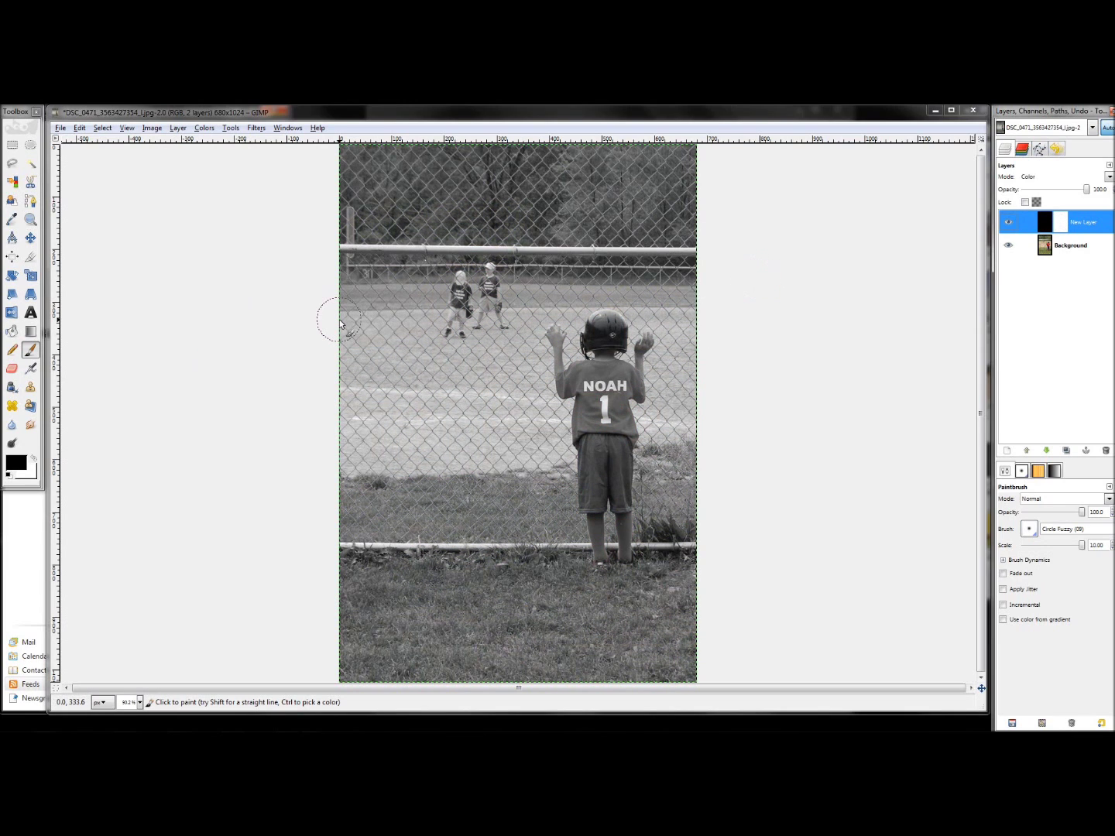
Step: Try black and white brush strokes on the layer mask around the trees and infield, and undo them
mouse_move(378, 194)
left_mouse_down()
mouse_move(478, 220)
mouse_move(472, 256)
mouse_move(515, 212)
mouse_move(459, 177)
mouse_move(577, 227)
mouse_move(618, 336)
mouse_move(570, 311)
mouse_move(469, 352)
mouse_move(580, 388)
mouse_move(381, 386)
mouse_move(422, 386)
left_mouse_up()
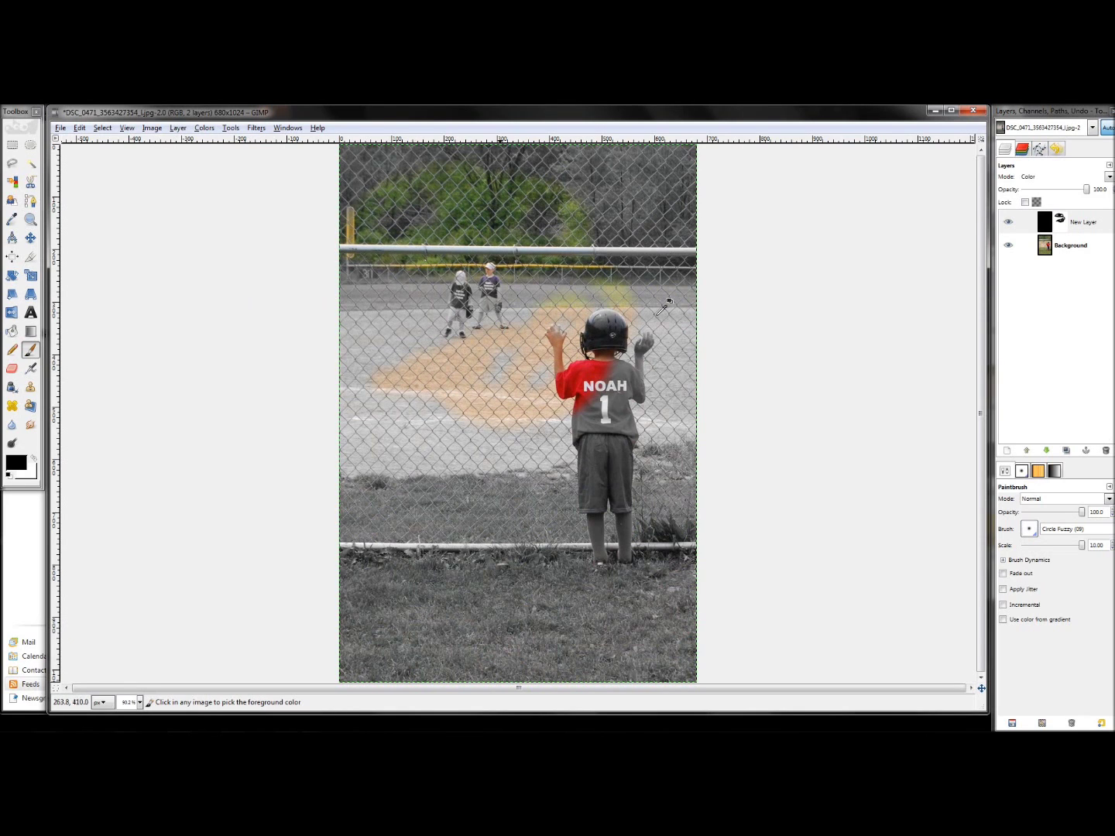
key("ctrl+z")
key("x")
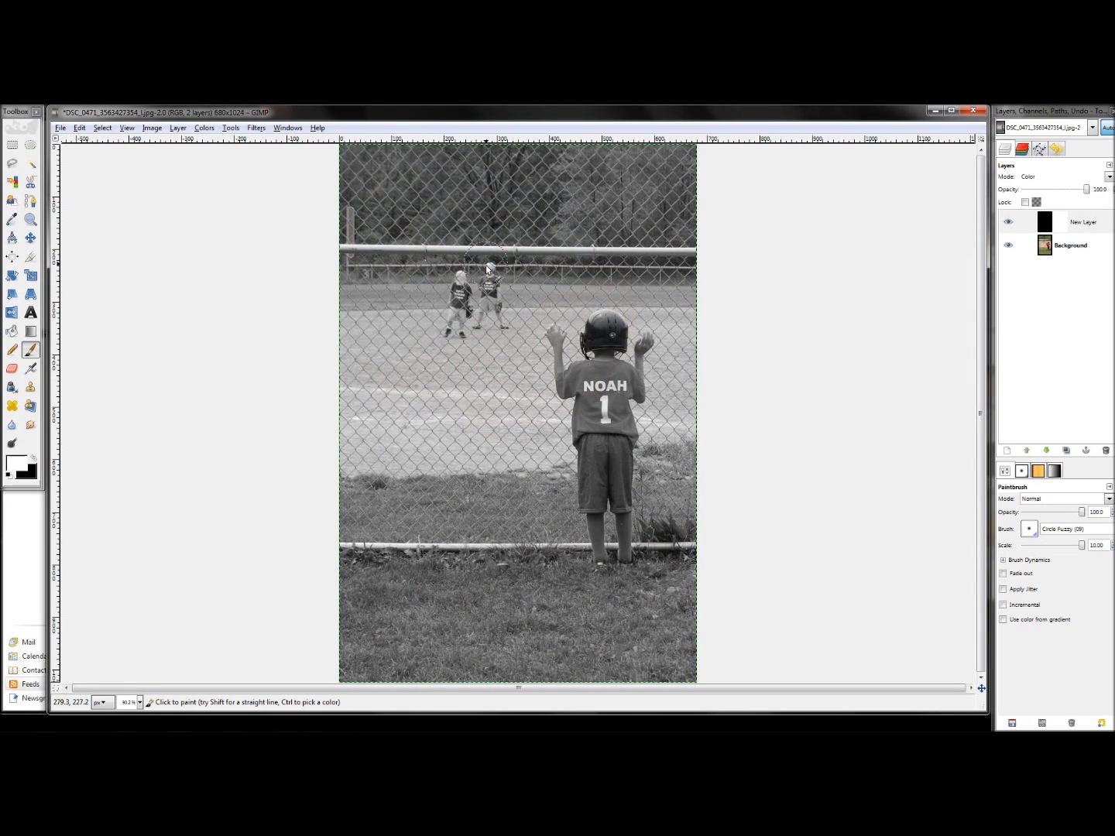
key("x")
mouse_move(480, 281)
left_mouse_down()
mouse_move(552, 236)
mouse_move(576, 354)
left_mouse_up()
key("x")
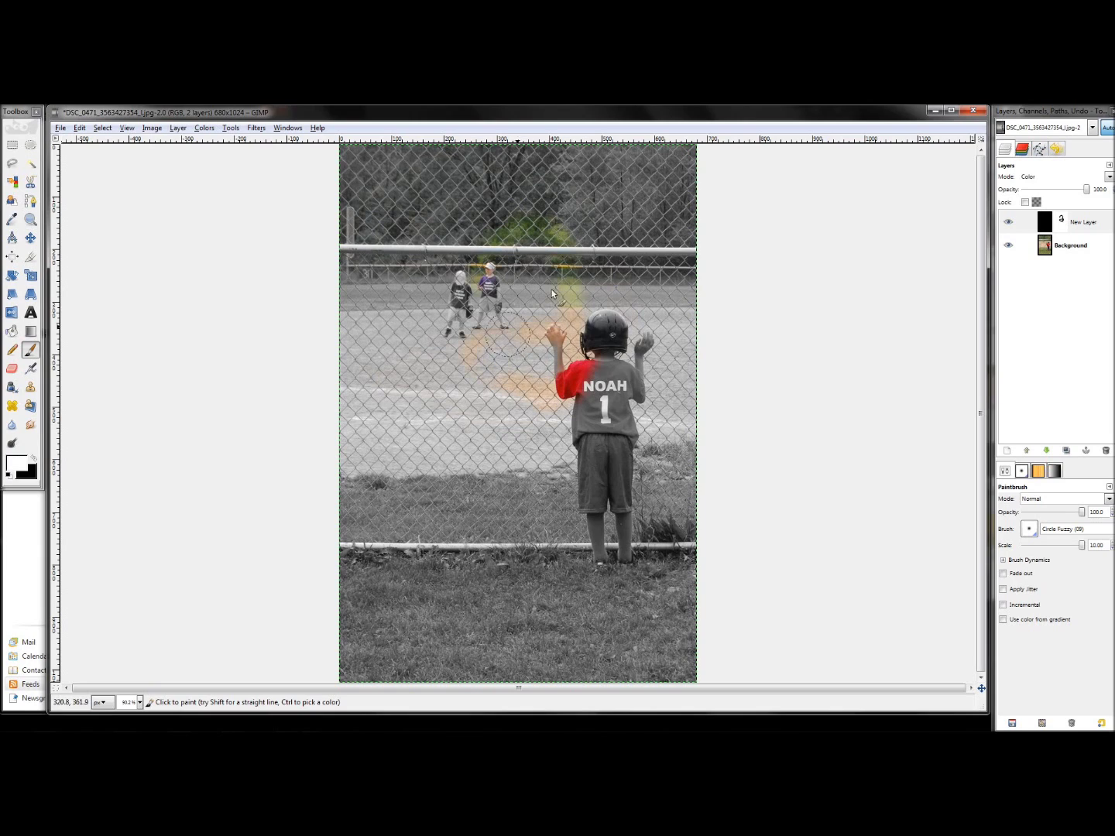
mouse_move(493, 365)
left_mouse_down()
mouse_move(582, 318)
mouse_move(517, 365)
mouse_move(507, 430)
mouse_move(538, 421)
mouse_move(604, 338)
mouse_move(563, 340)
mouse_move(472, 410)
left_mouse_up()
key("ctrl+z")
key("ctrl+z")
key("ctrl+z")
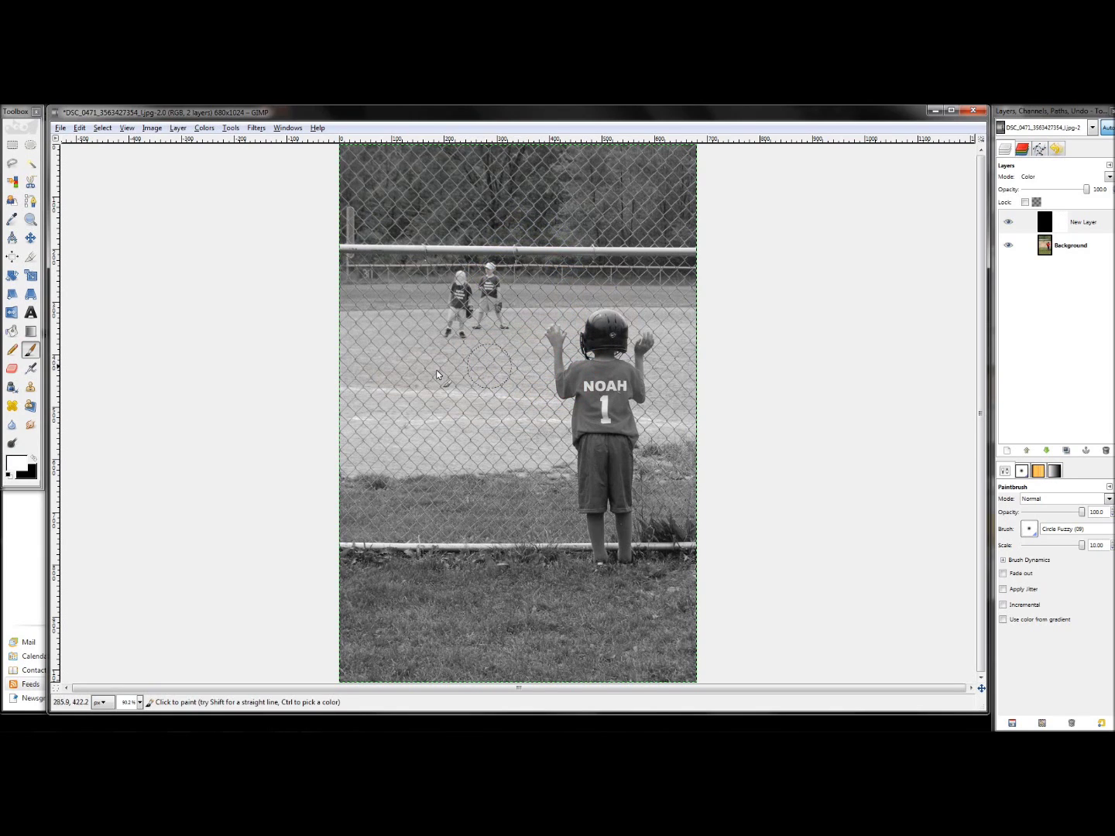
Step: Set the foreground color to gray 5a5a5a and paint a stroke on the layer mask from the distant players to the boy's shorts
left_click(24, 465)
left_click(311, 301)
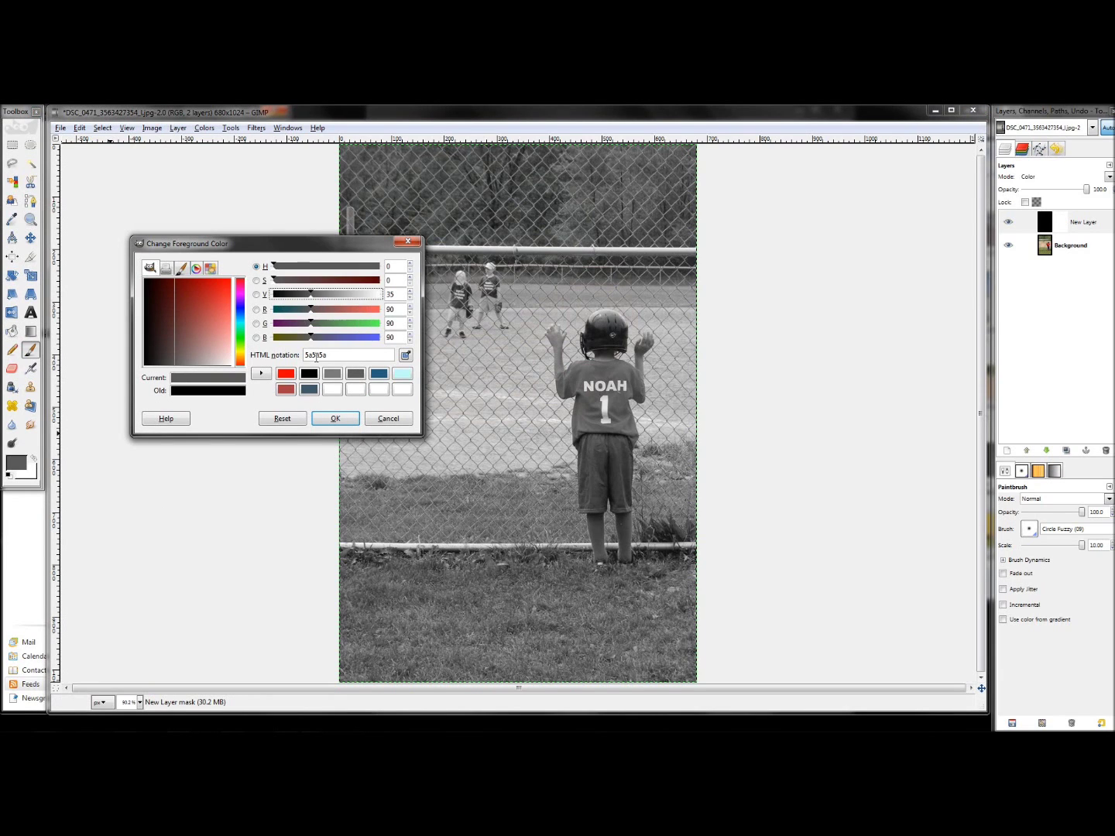
left_click(353, 419)
mouse_move(496, 260)
left_mouse_down()
mouse_move(441, 366)
mouse_move(517, 443)
mouse_move(632, 444)
mouse_move(609, 519)
left_mouse_up()
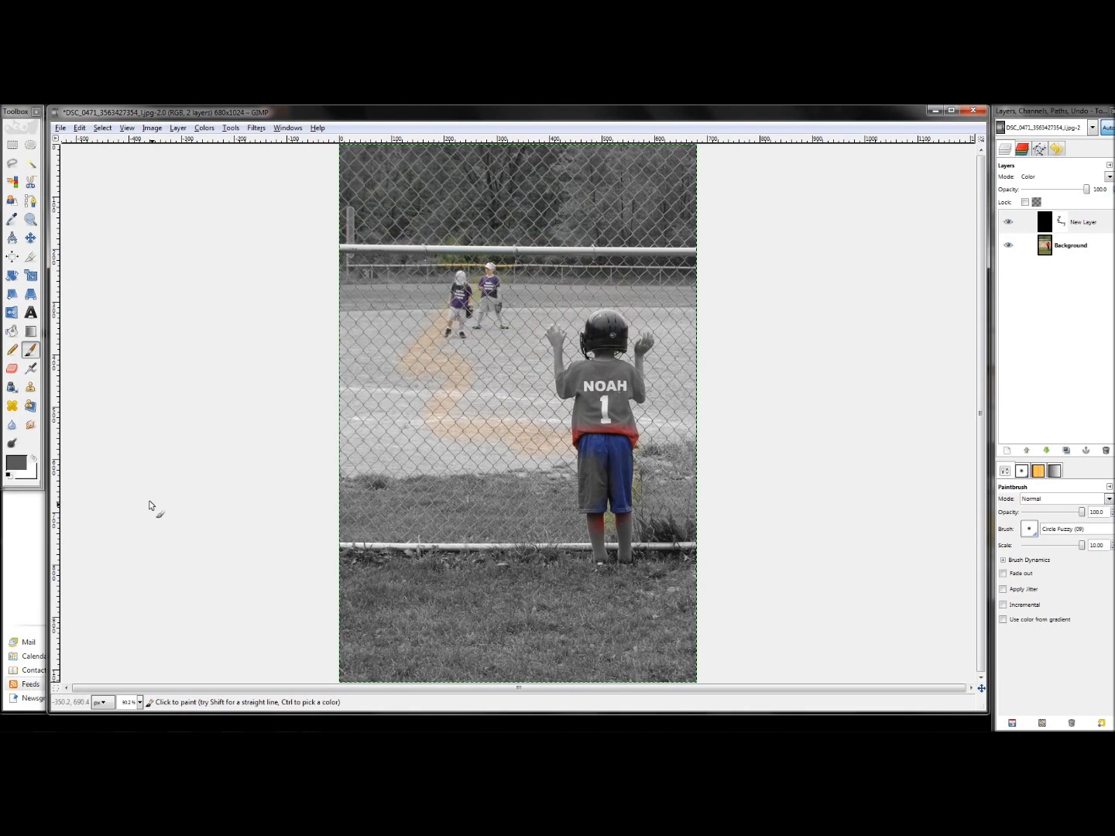
Step: Reset the foreground color to black, try a mask stroke across the boy's shirt and infield, and undo both strokes
left_click(9, 479)
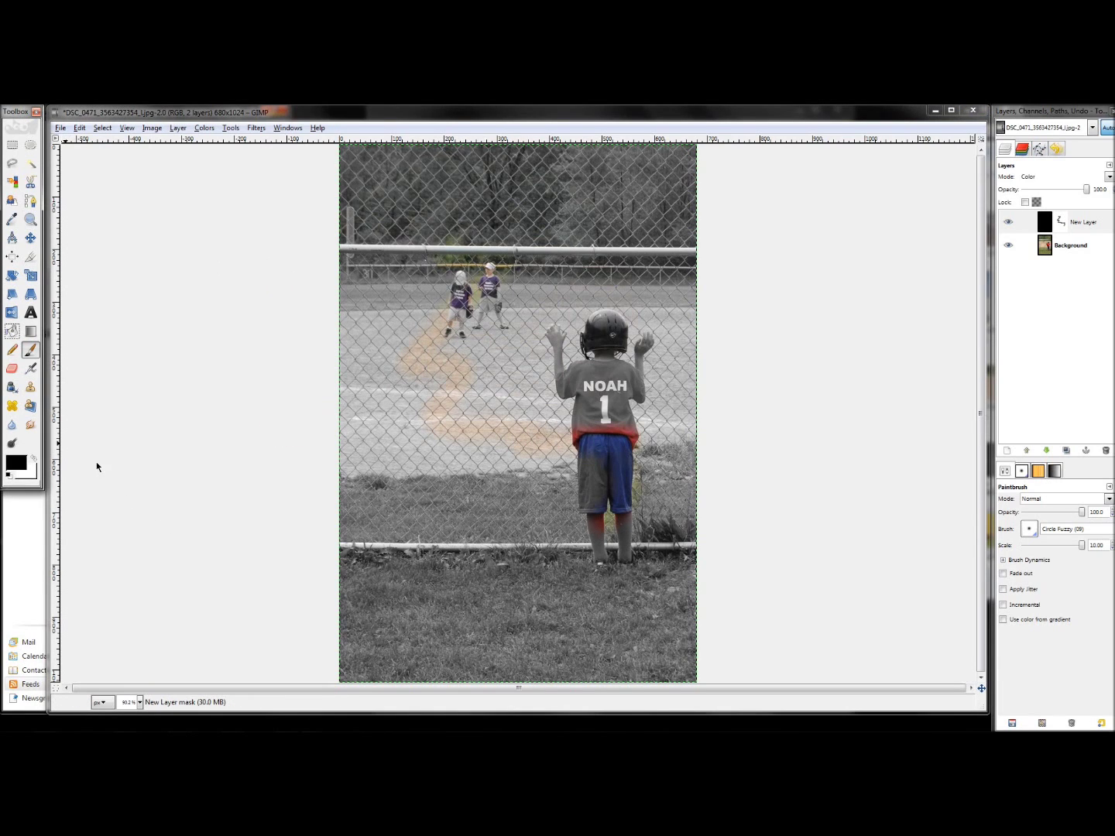
mouse_move(603, 231)
left_mouse_down()
mouse_move(631, 313)
mouse_move(528, 436)
mouse_move(505, 435)
left_mouse_up()
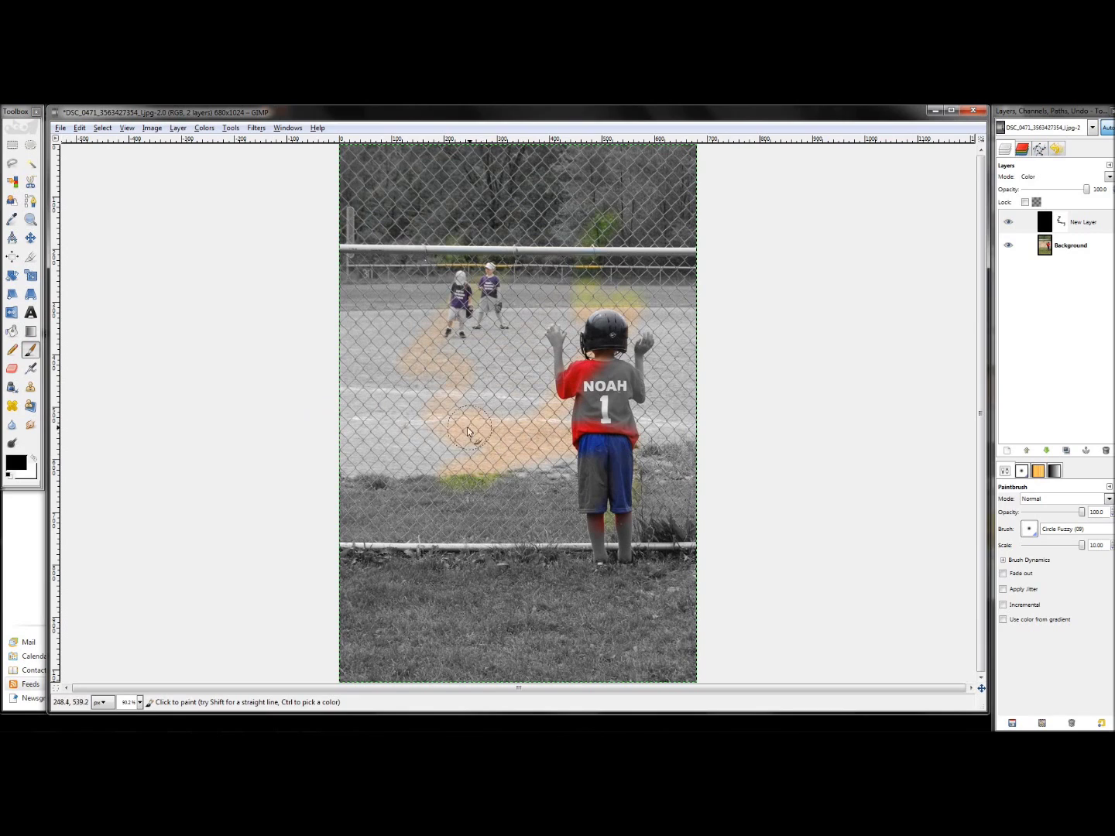
key("ctrl+z")
key("ctrl+z")
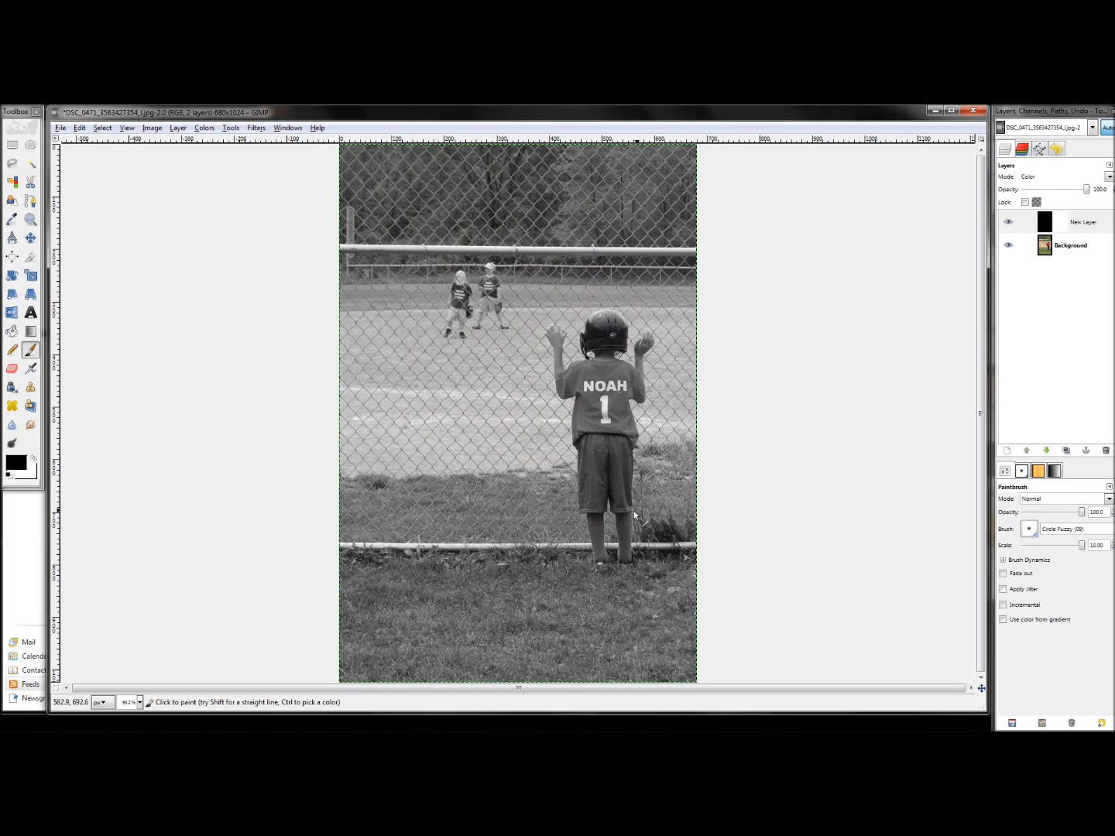
Step: Try tracing a path with the Paths tool along the outer edge of the boy's left leg, from shoe to shorts hem
scroll(620, 562, "up", 3)
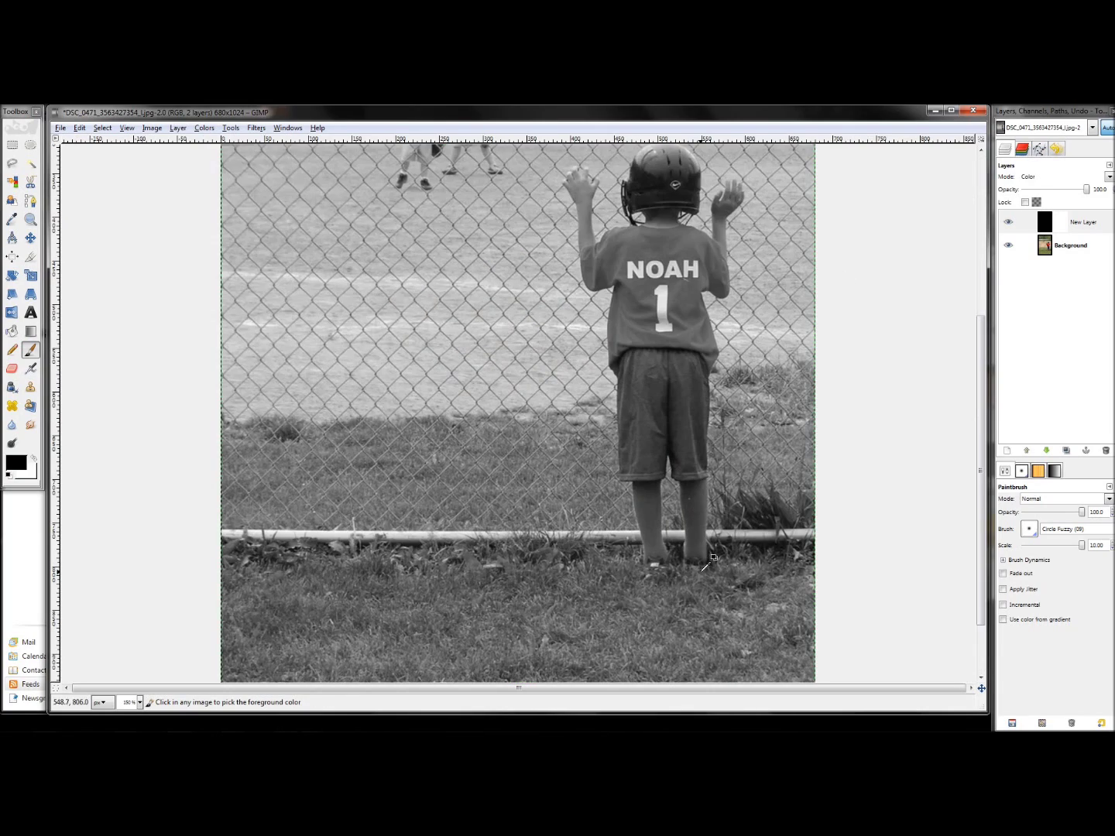
scroll(707, 565, "up", 3)
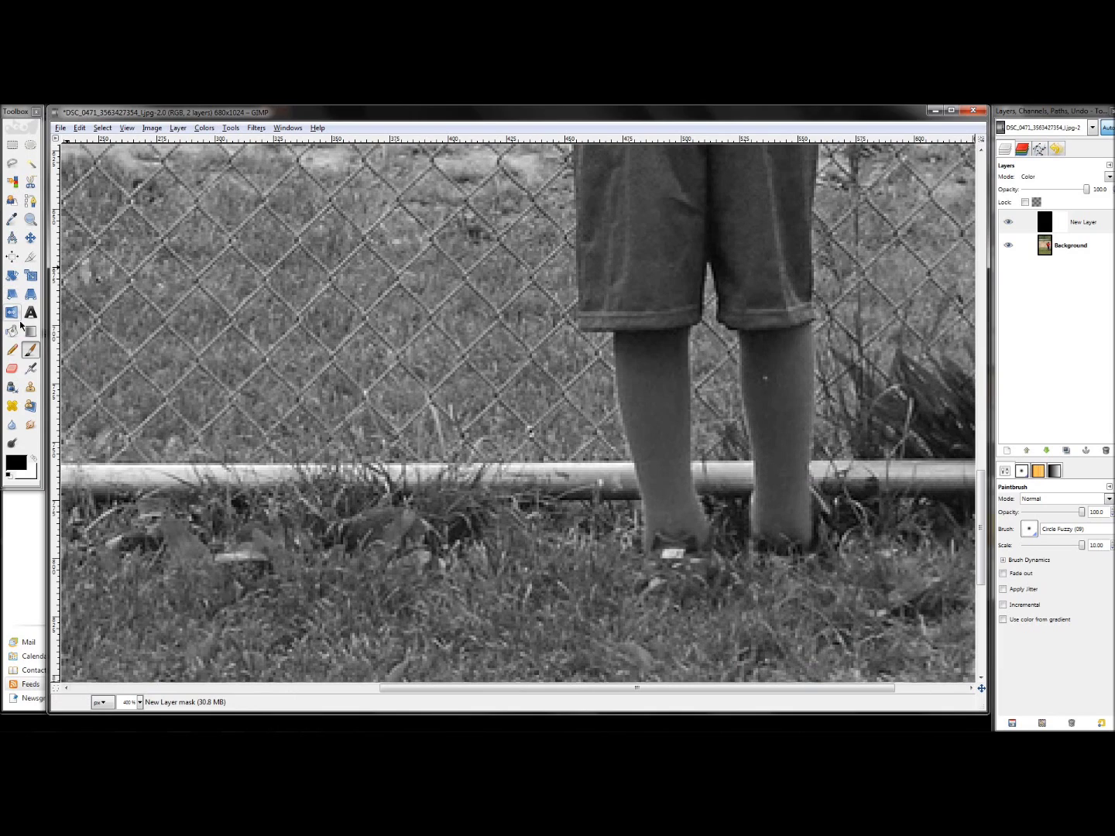
left_click(27, 204)
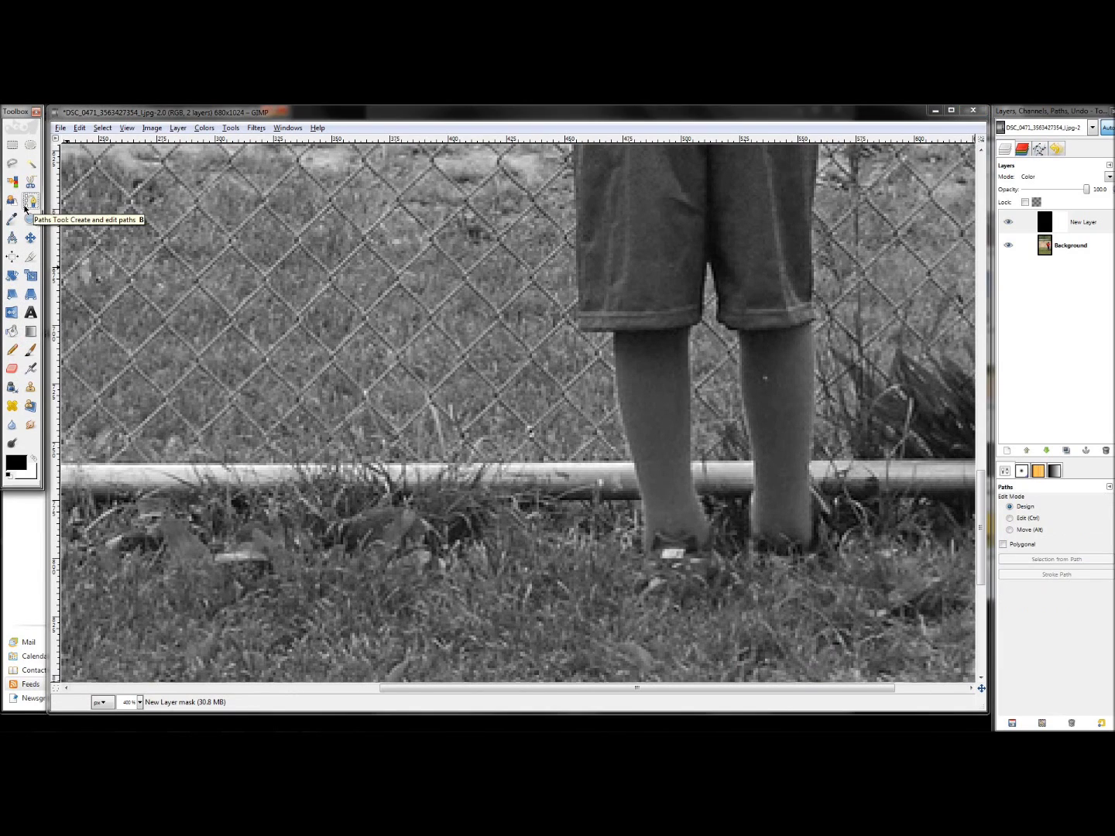
left_click(643, 554)
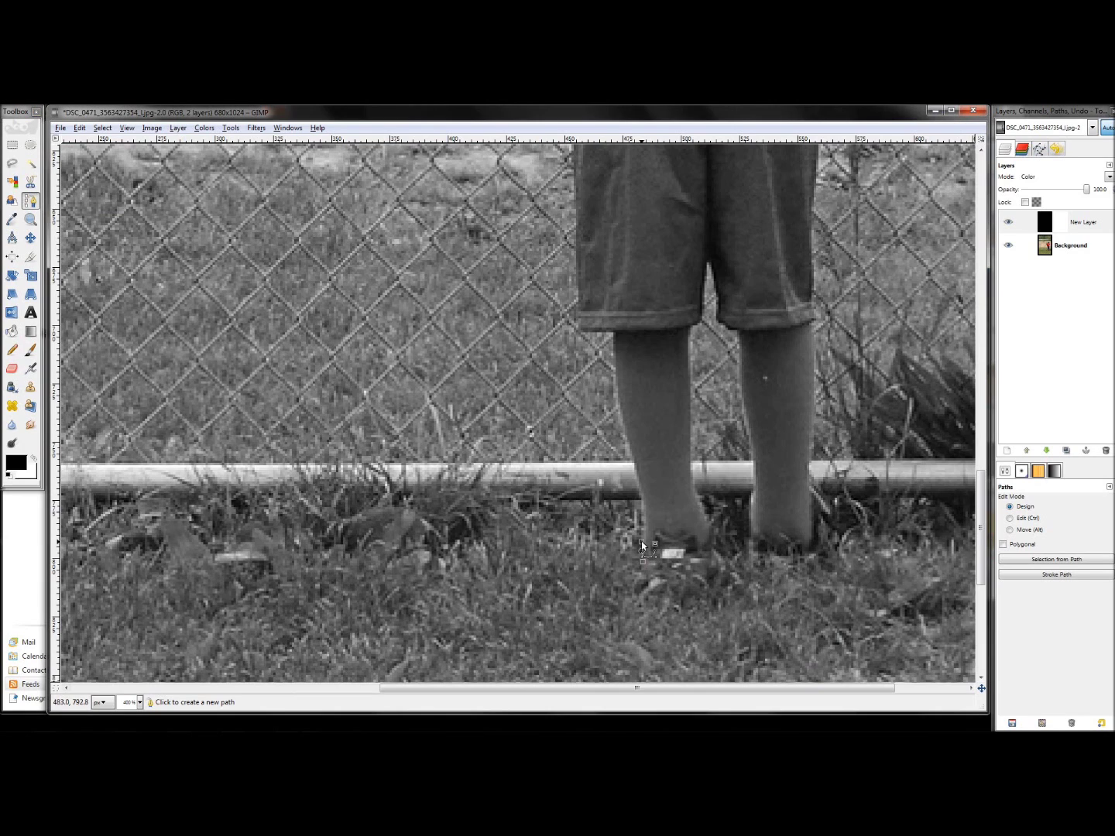
left_click(641, 502)
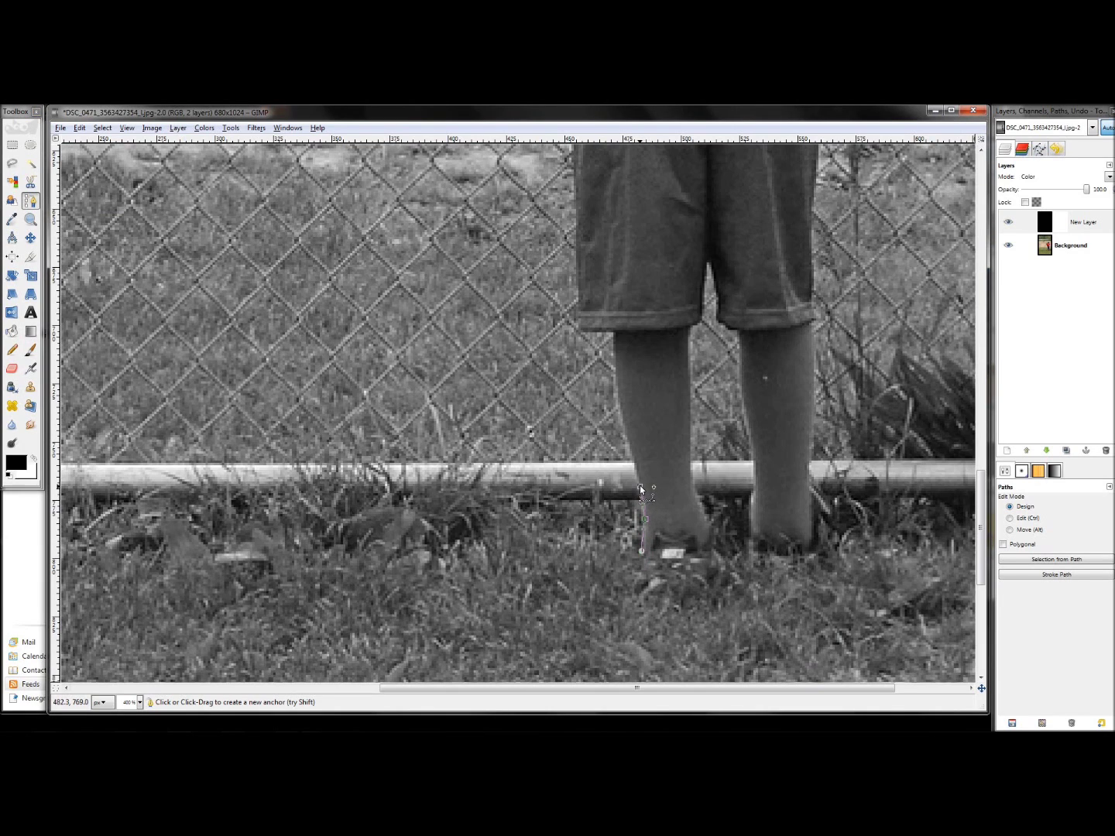
left_click(619, 383)
left_click_drag(615, 333, 614, 318)
left_click_drag(615, 315, 576, 331)
Step: Undo the partial path traced along the boy's leg
scroll(577, 332, "up", 3)
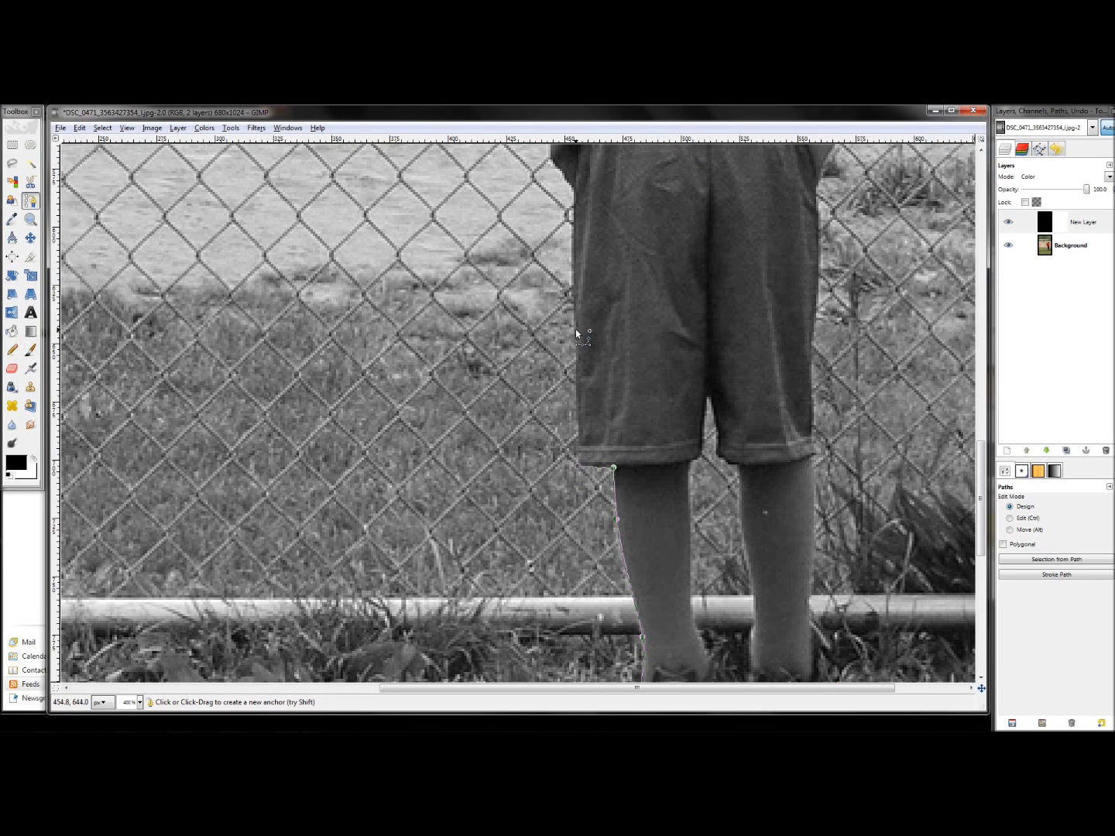
scroll(574, 330, "up", 3)
scroll(575, 330, "down", 3)
key("ctrl")
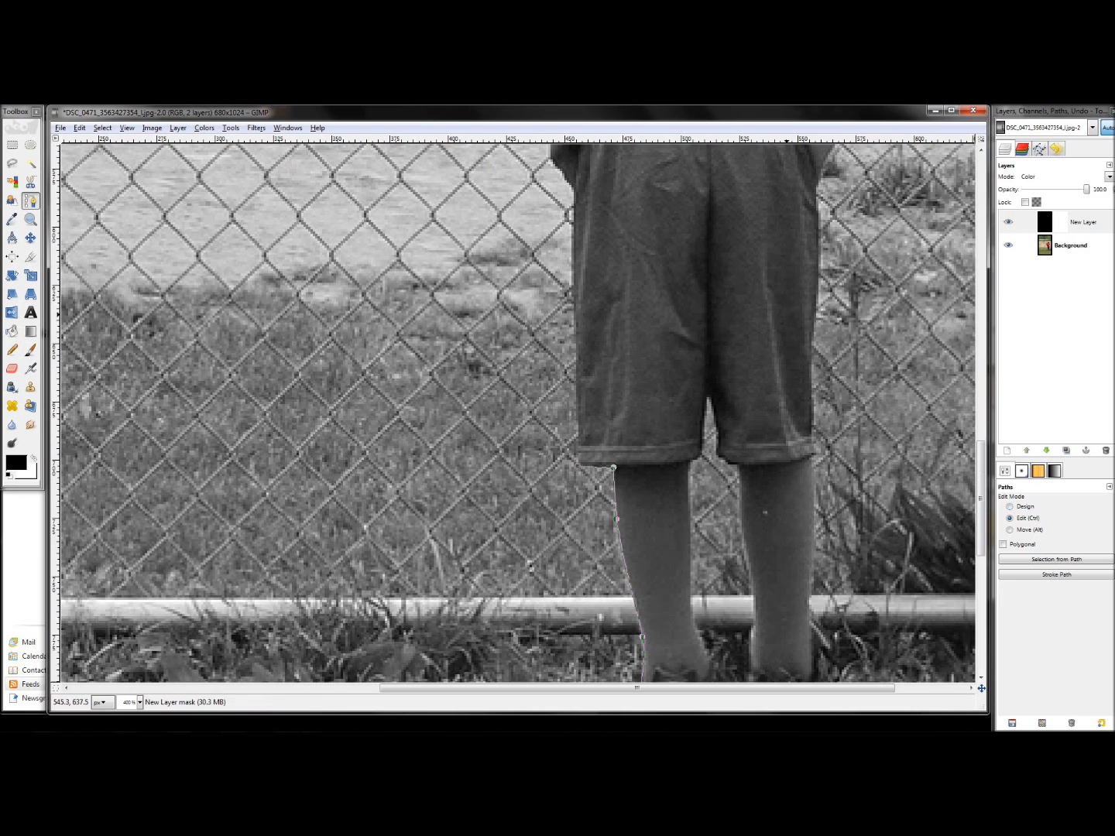
scroll(519, 412, "down", 3)
key("ctrl+z")
Step: Make the existing Unnamed path that outlines the boy visible on the image
left_click(1040, 150)
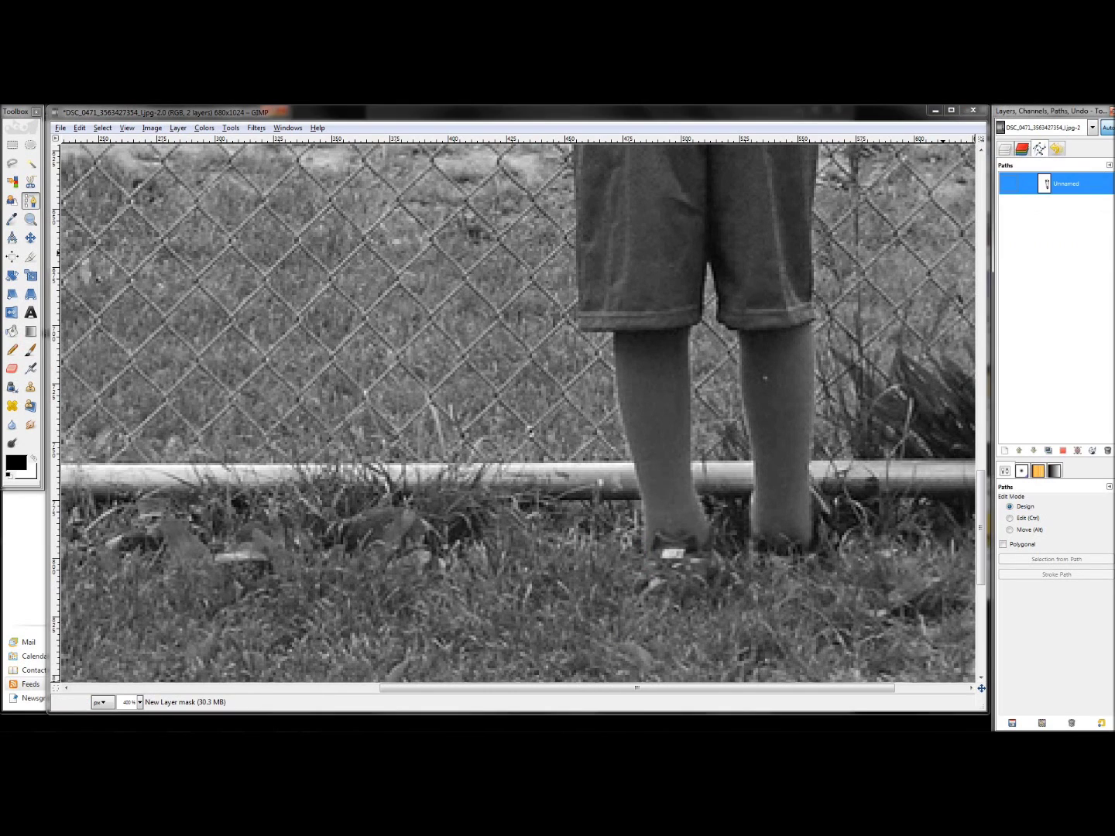
left_click(1008, 183)
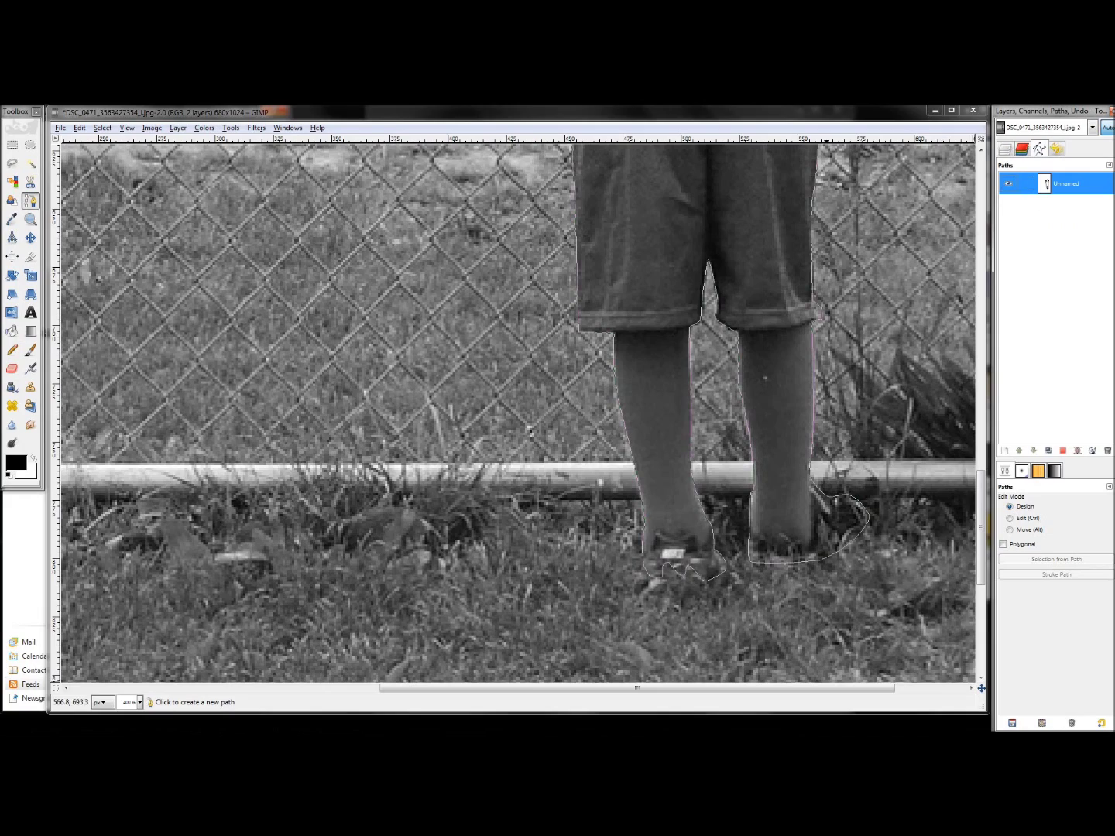
key("minus")
key("minus")
key("minus")
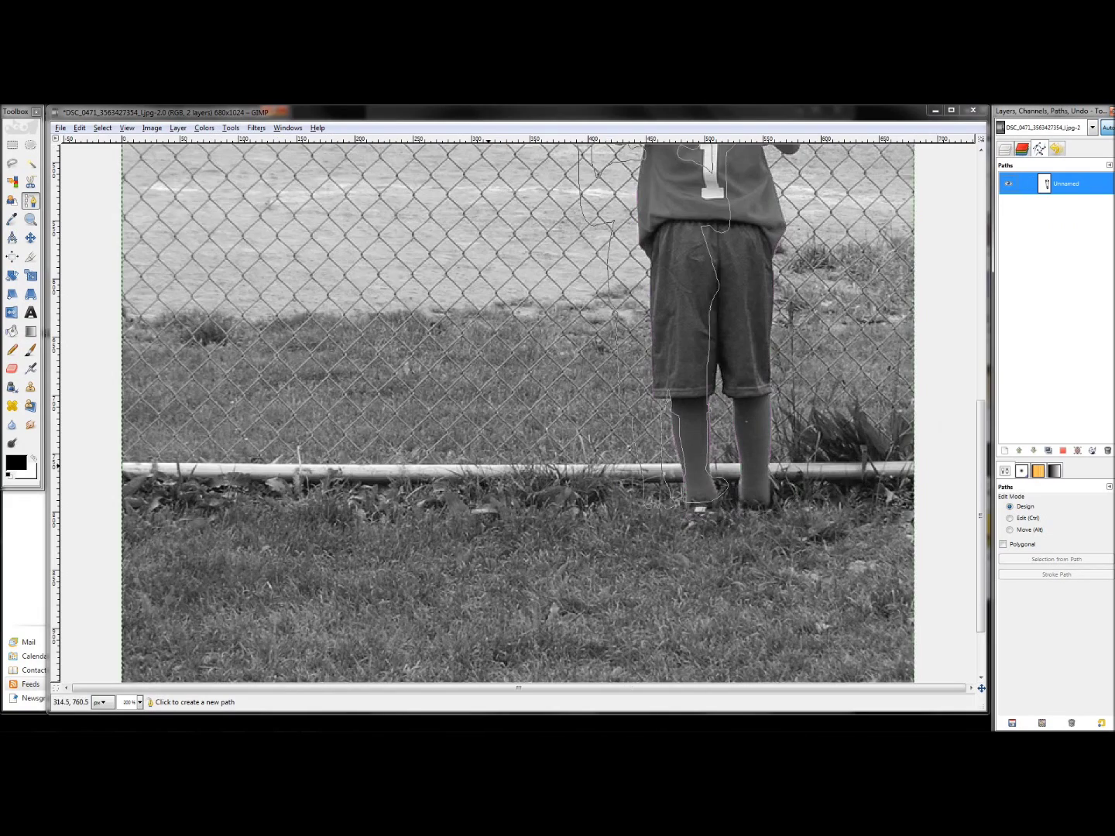
key("minus")
key("plus")
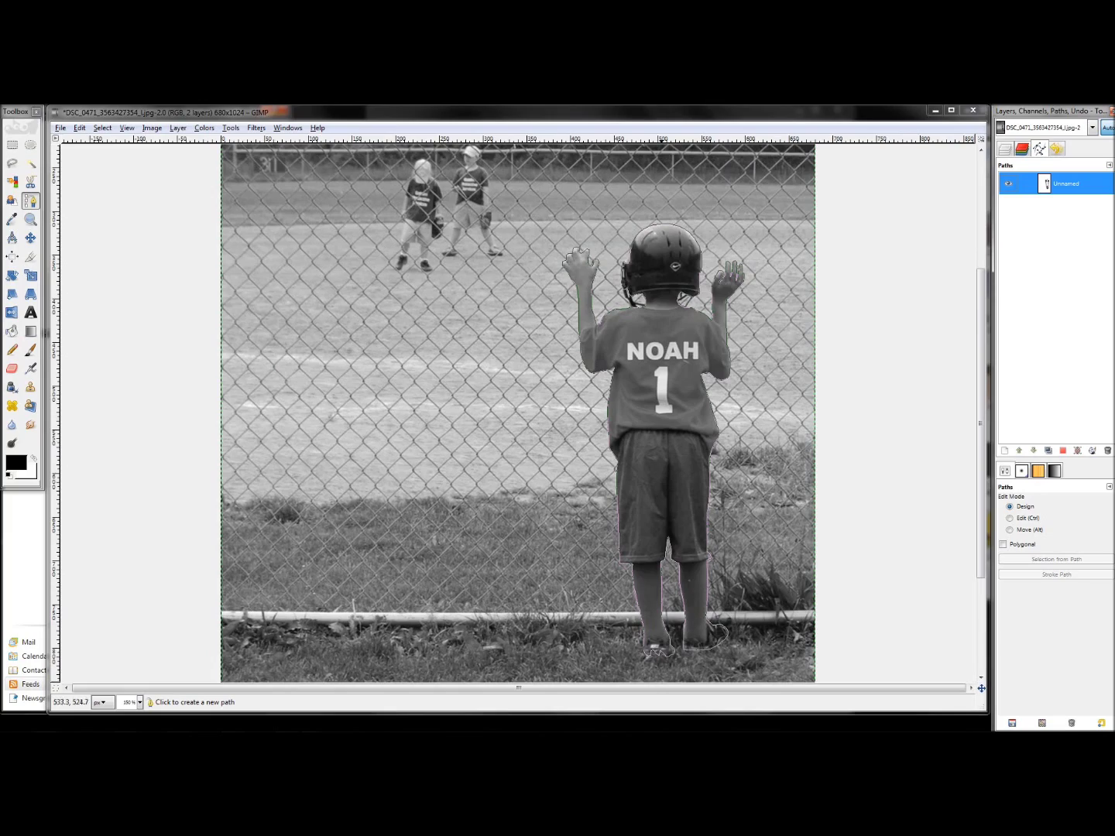
key("minus")
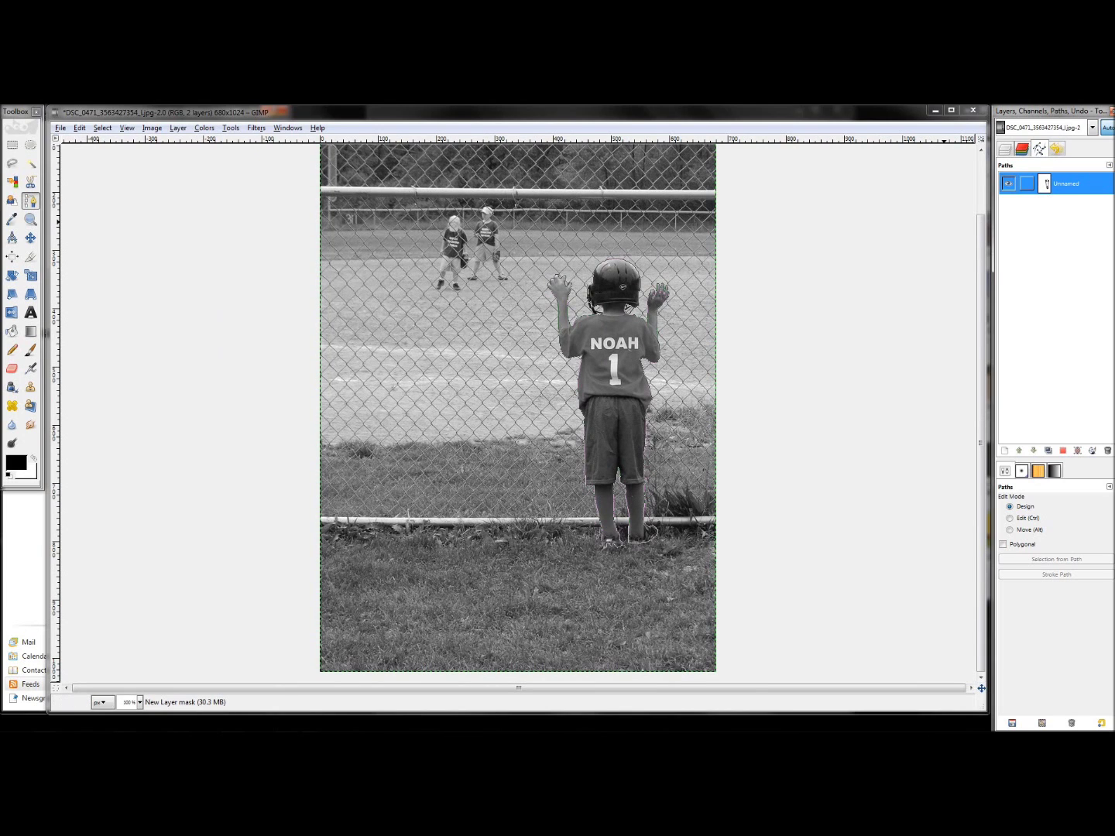
Step: Examine how closely the path follows the boy's helmet, hands, shirt, legs and shoes
key("plus")
key("plus")
key("plus")
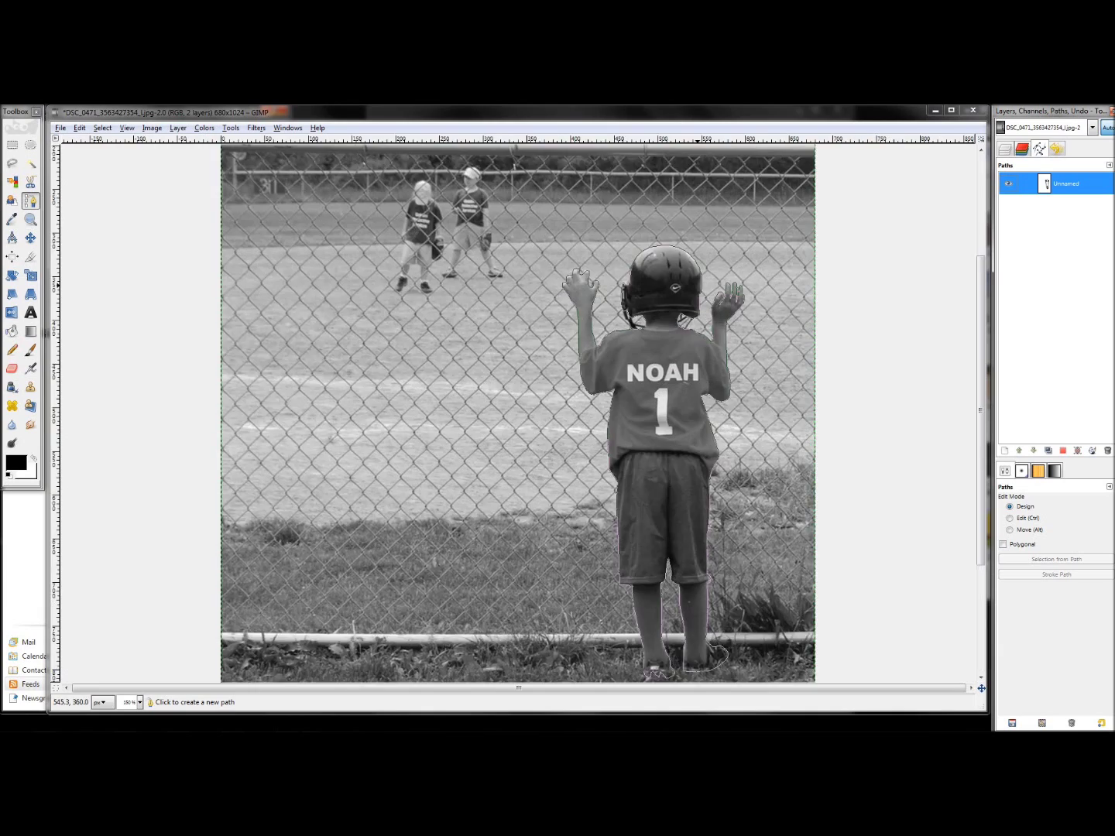
key("plus")
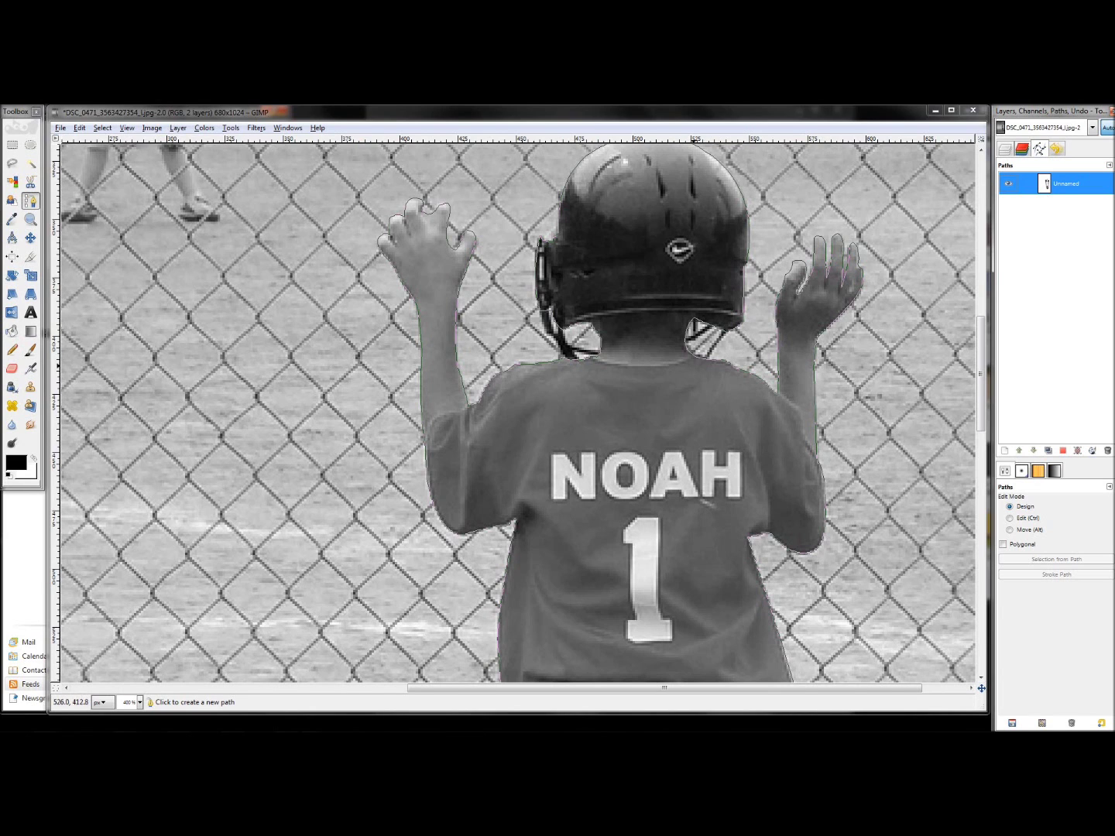
scroll(509, 216, "down", 3)
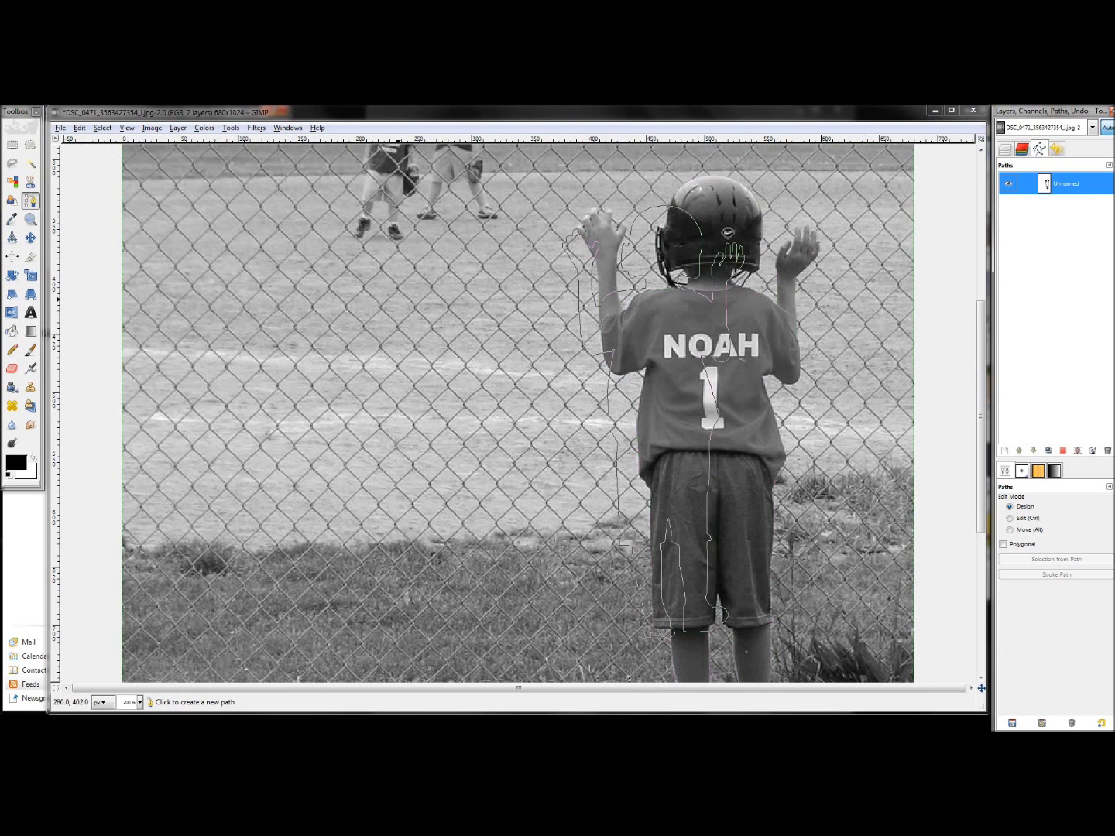
key("plus")
key("plus")
key("plus")
key("plus")
key("plus")
key("plus")
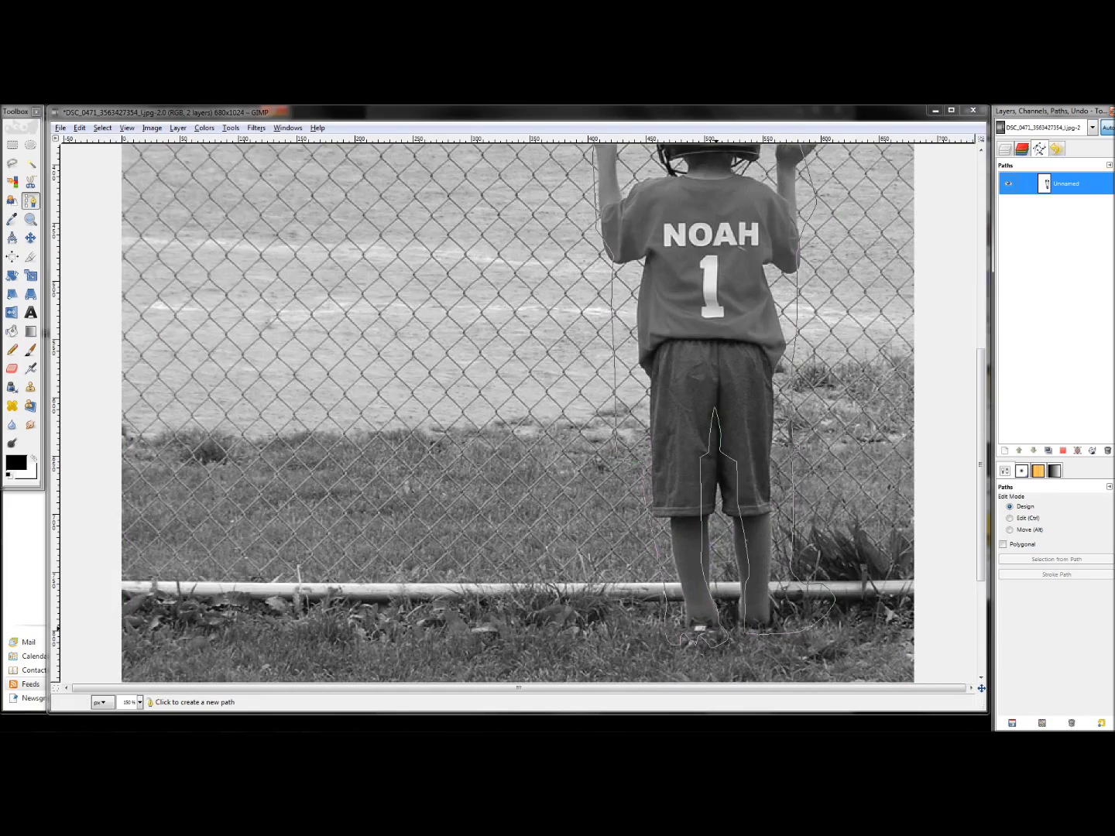
key("minus")
key("minus")
key("minus")
key("minus")
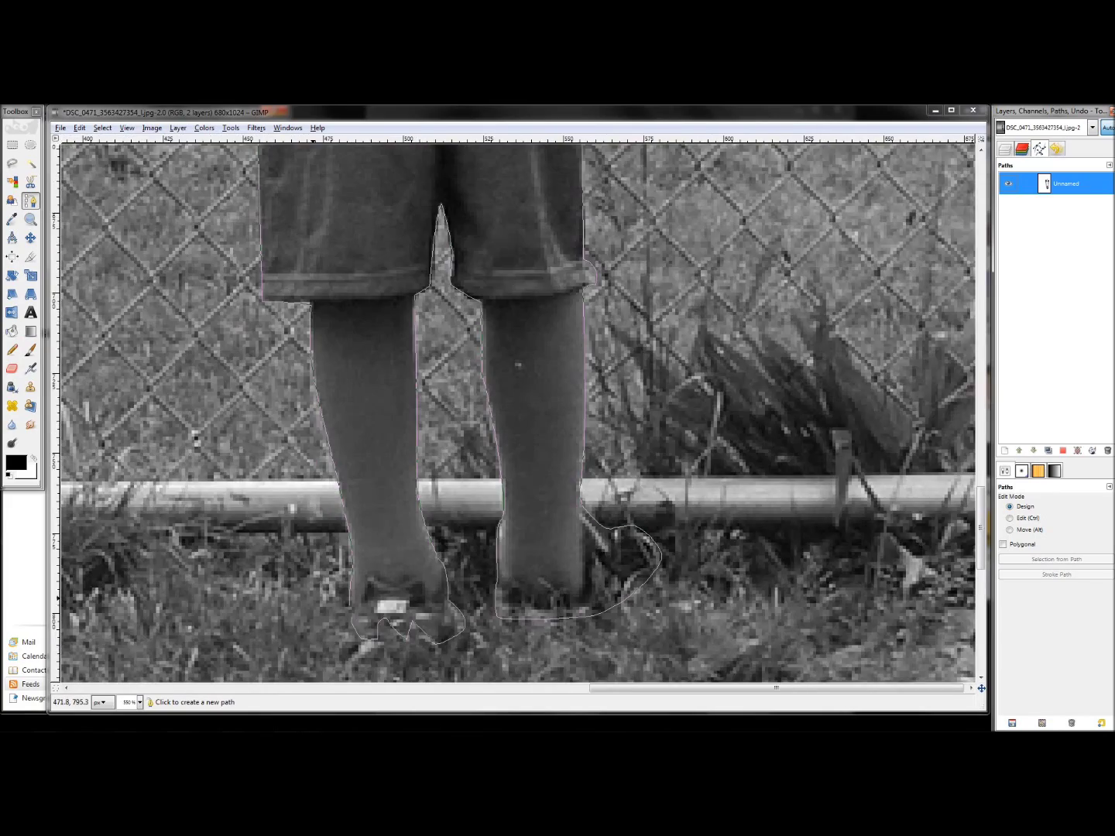
key("minus")
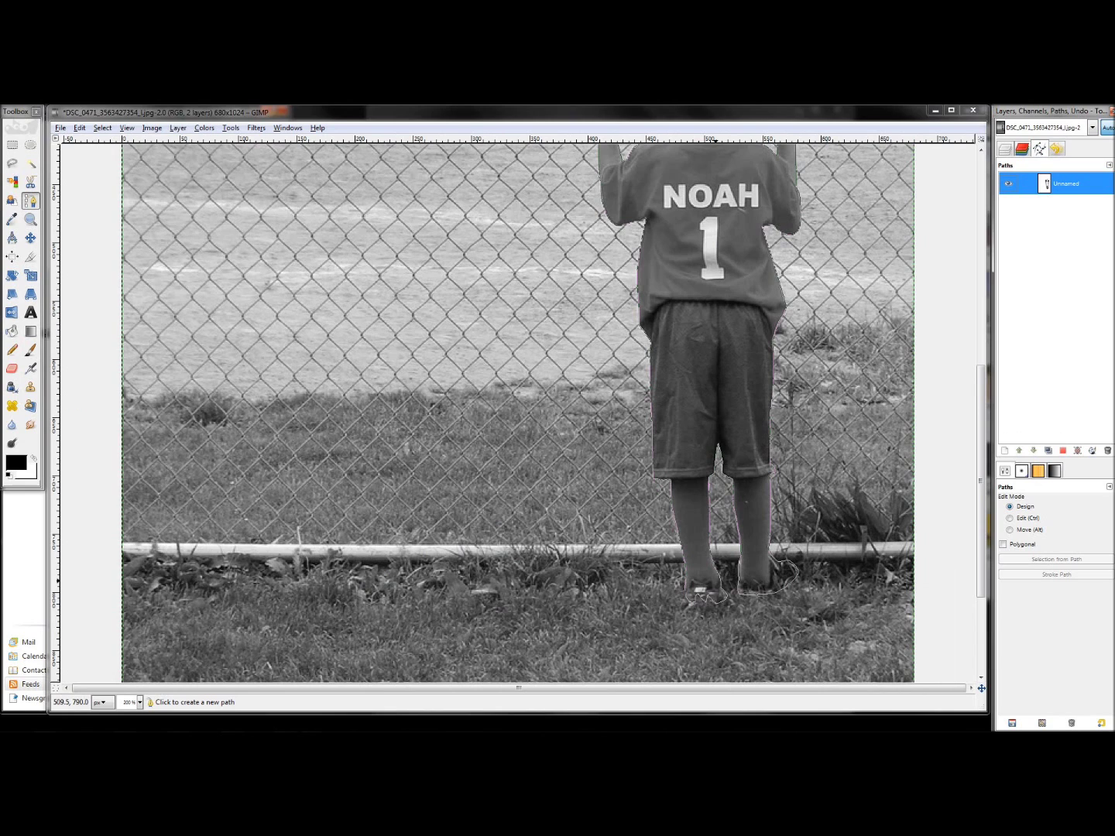
key("minus")
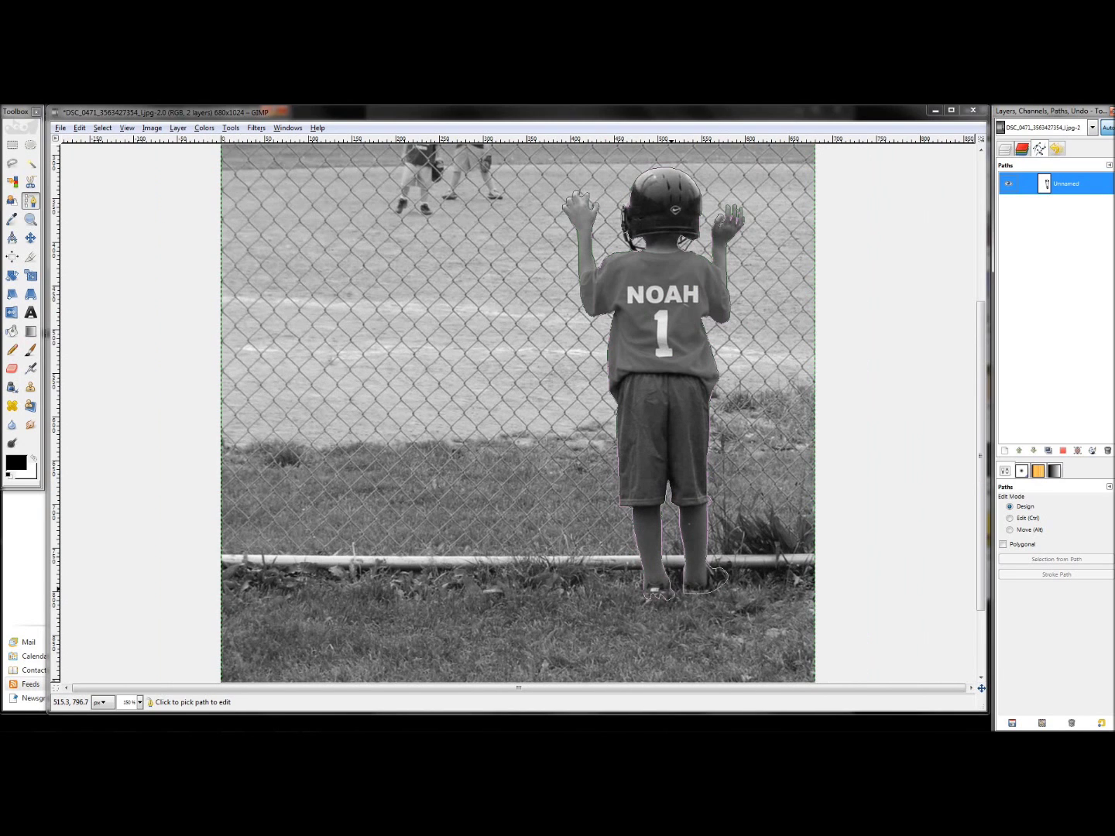
key("minus")
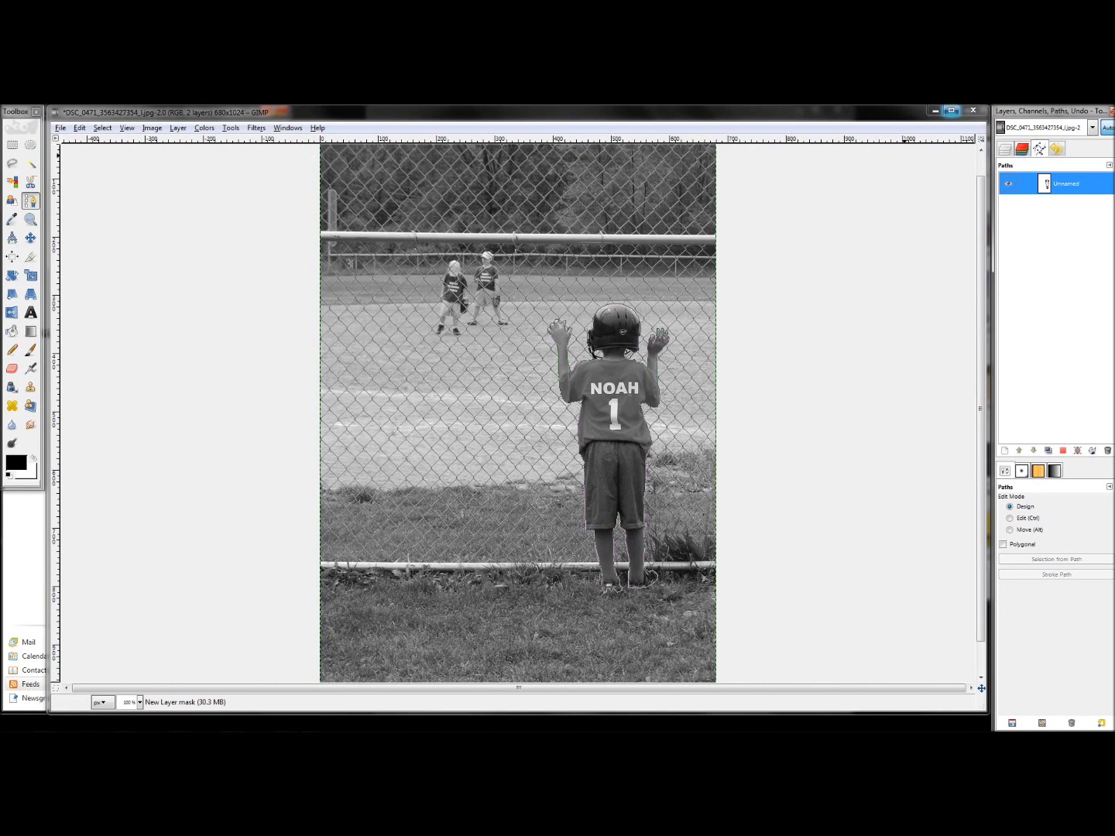
Step: Convert the Unnamed path to a selection, activate the Move tool and return to the layer list
right_click(1042, 185)
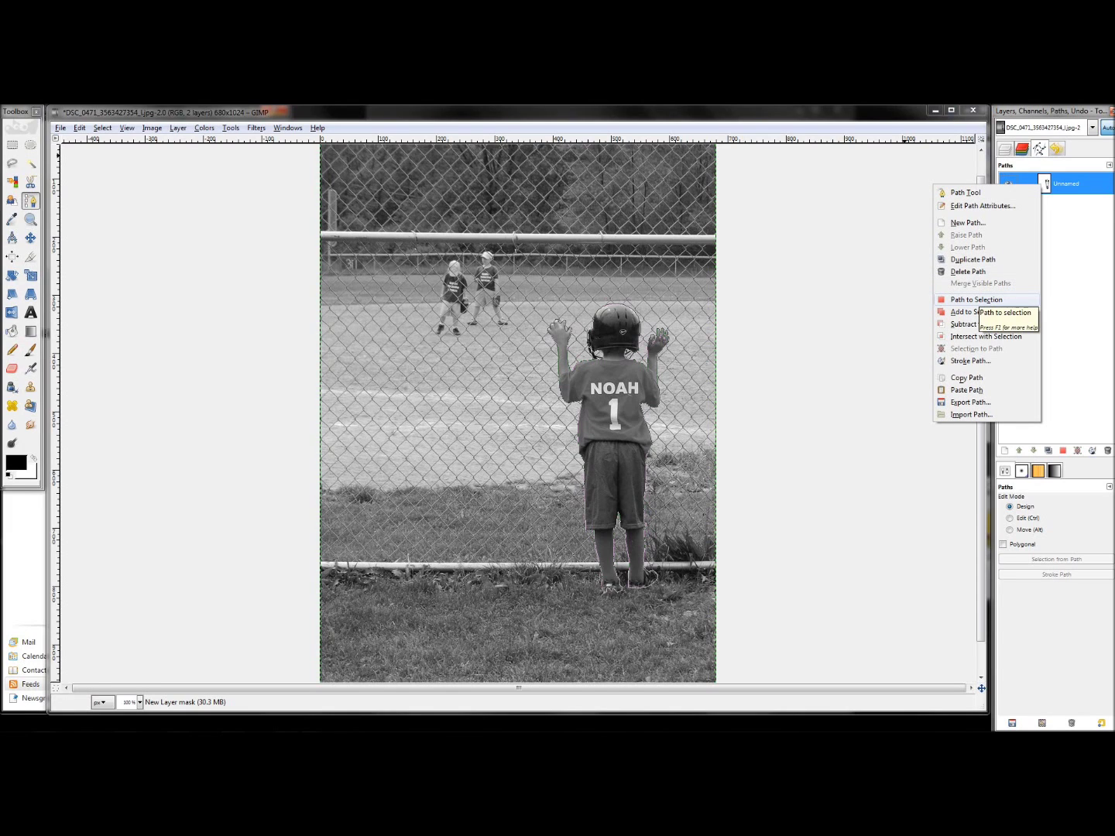
left_click(978, 301)
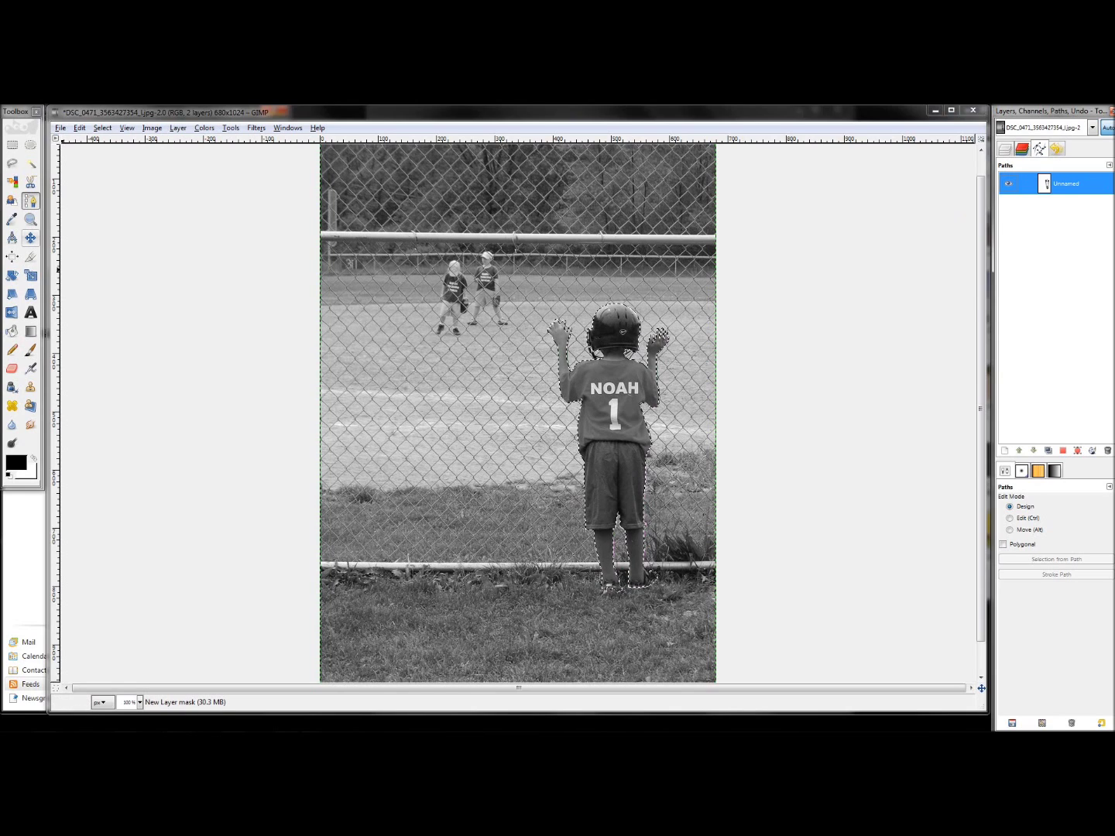
left_click(30, 238)
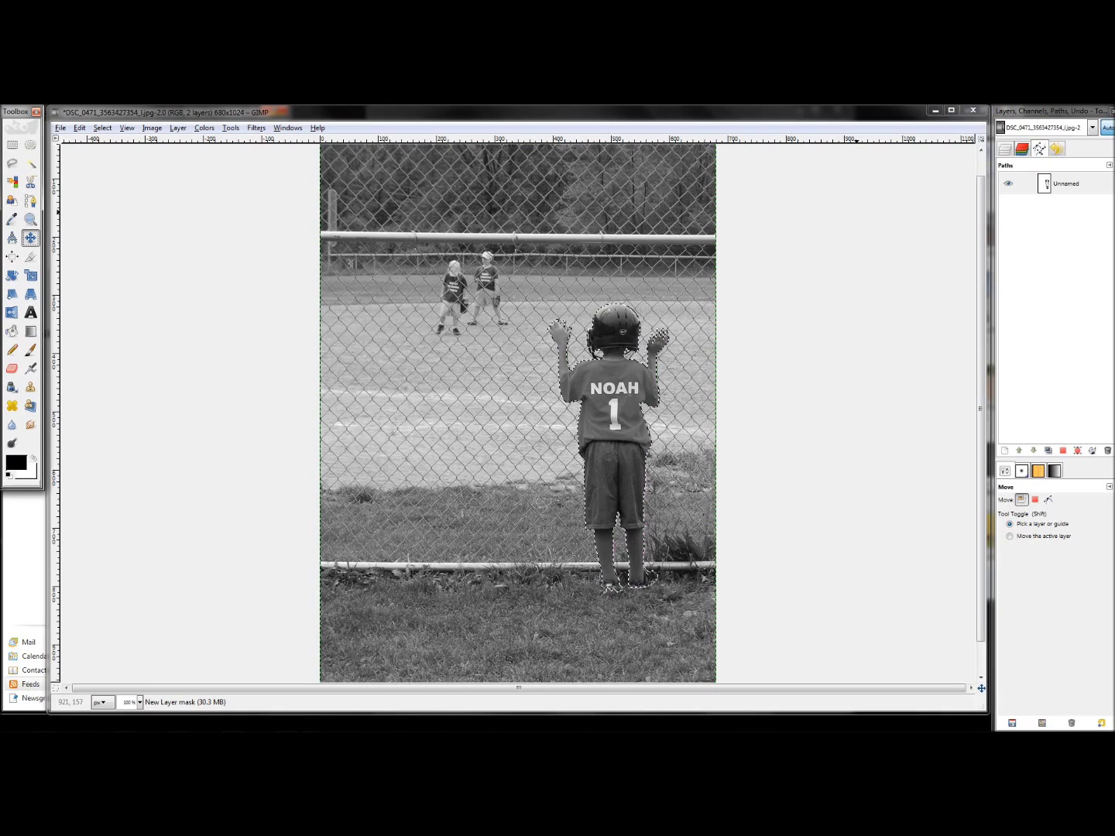
left_click(1005, 148)
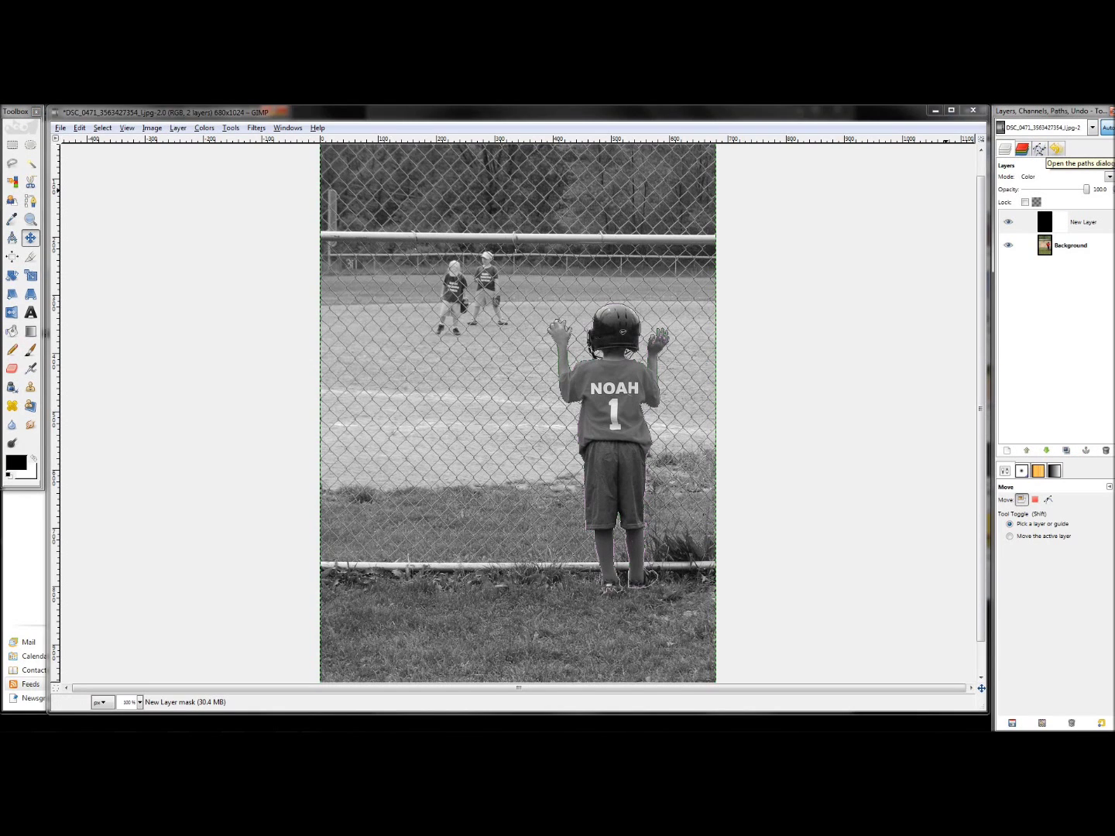
Step: Create the selection around the boy again from the Unnamed path
left_click(1039, 150)
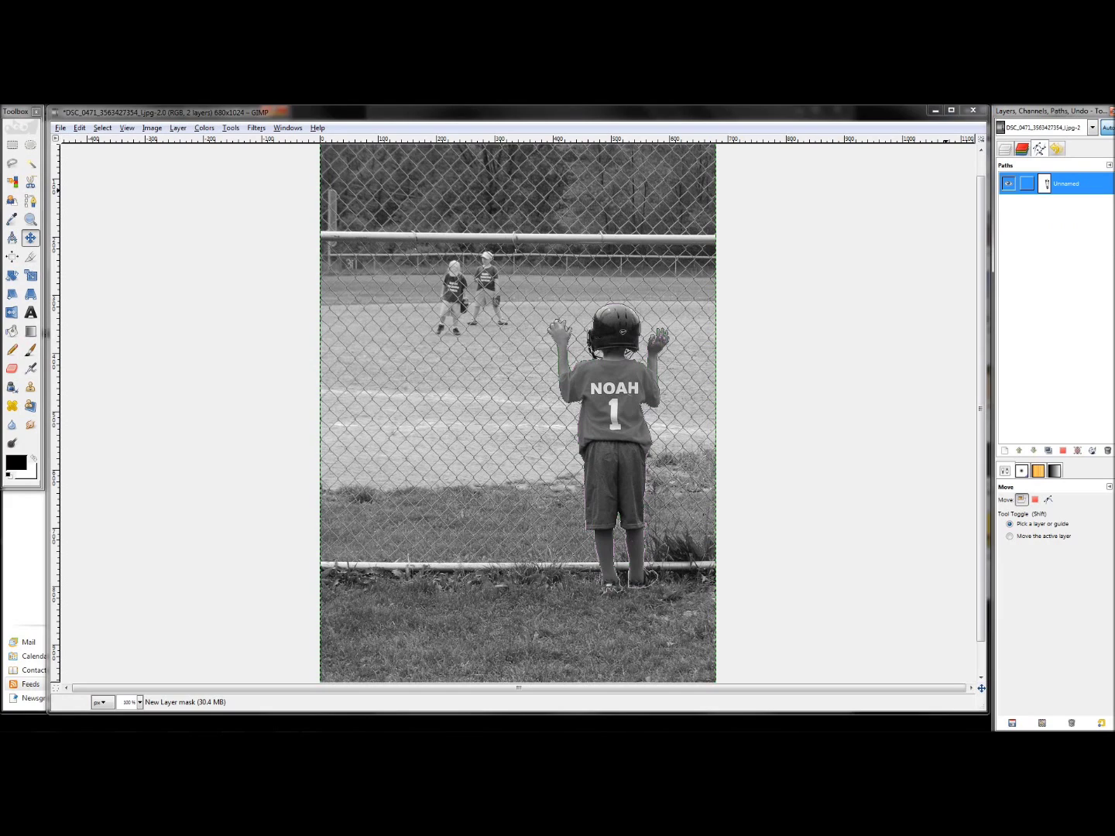
right_click(1046, 184)
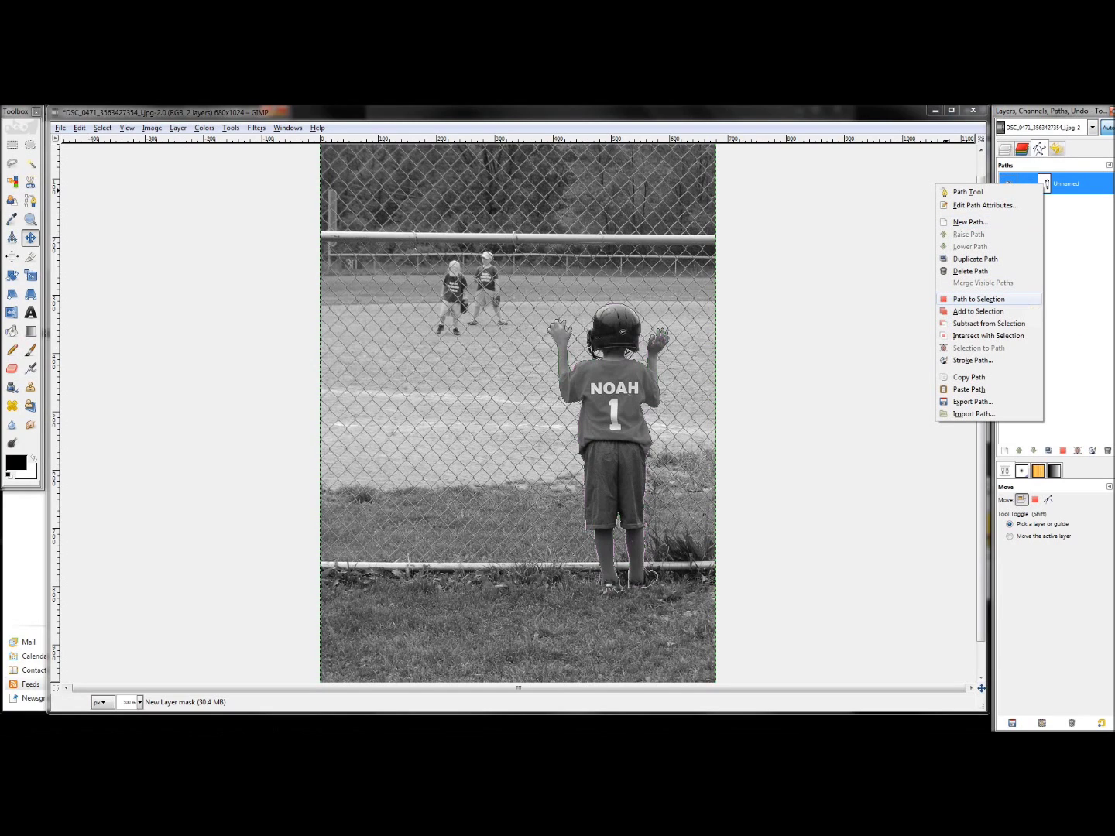
left_click(979, 299)
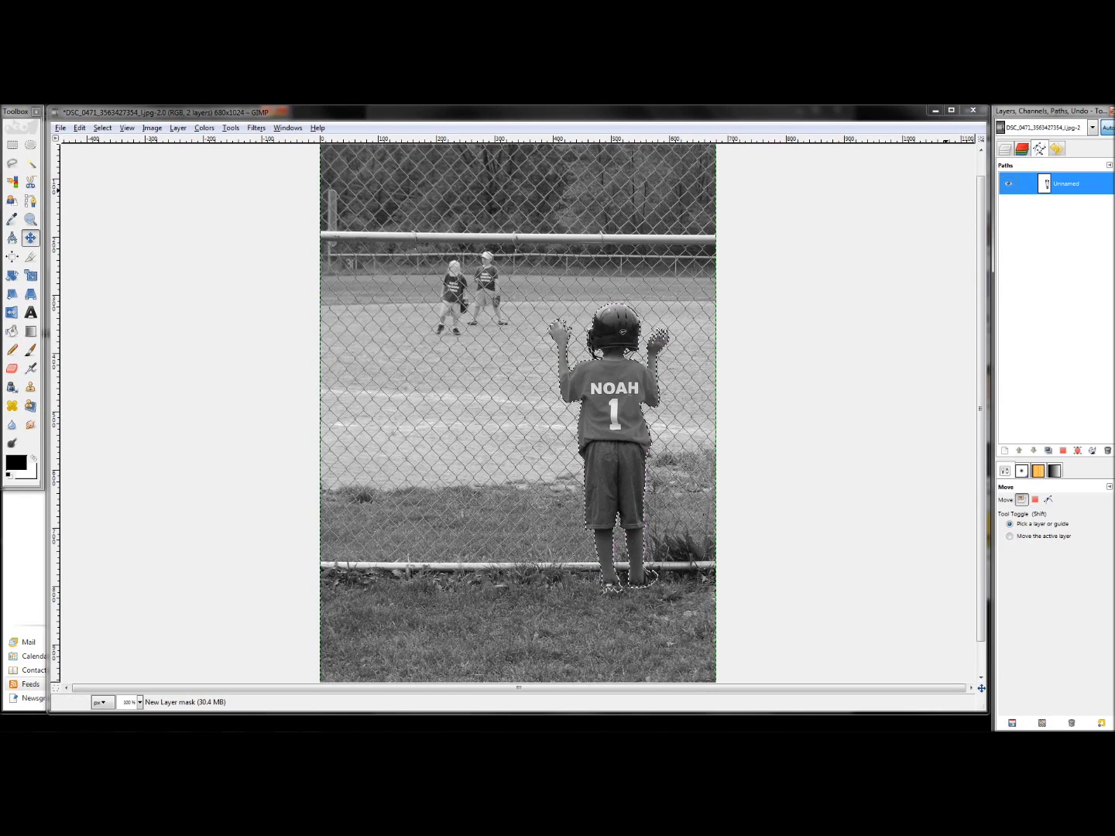
Step: Fill the boy's selection with black on the New Layer mask using Bucket Fill, and clear the selection
left_click(1005, 148)
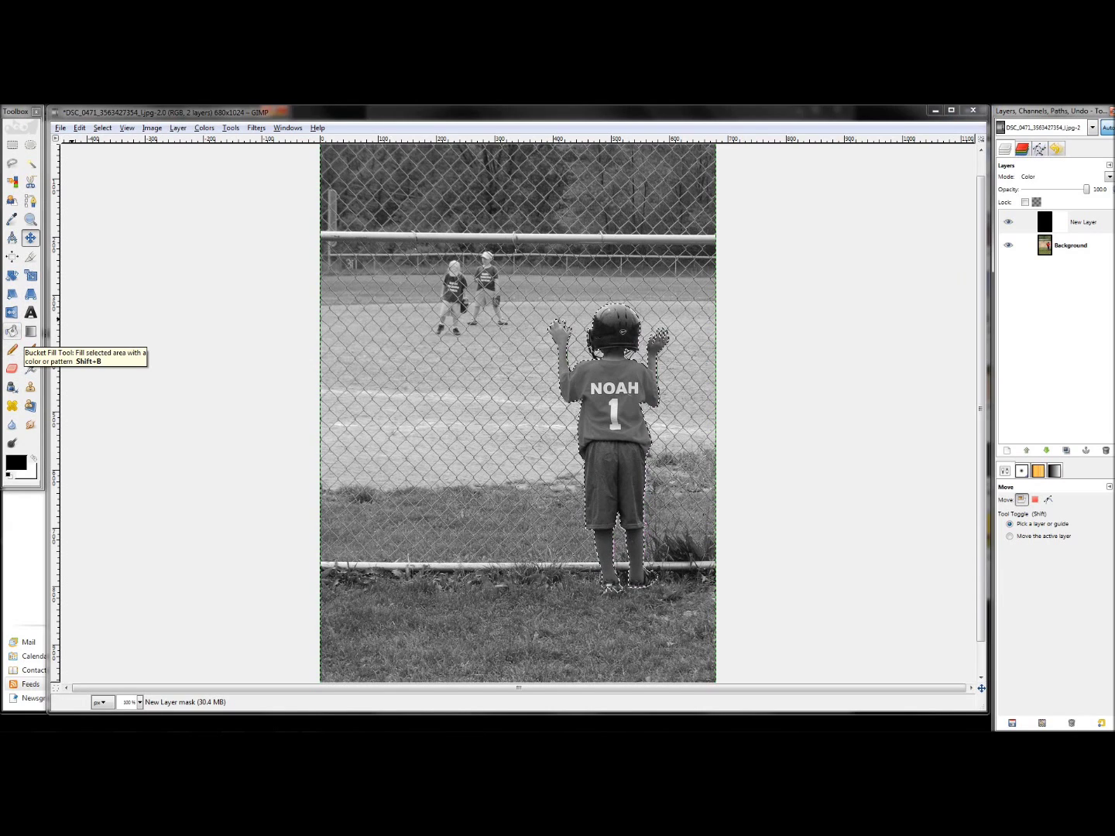
left_click(12, 331)
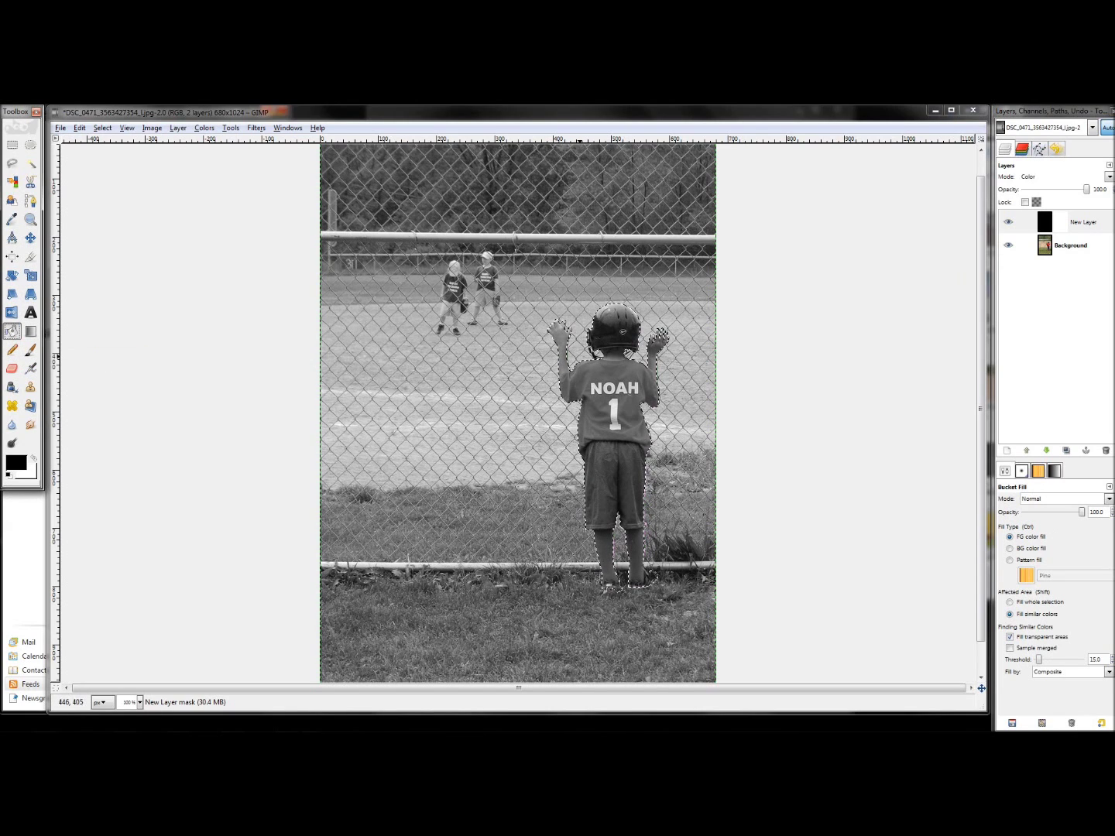
left_click(1061, 223)
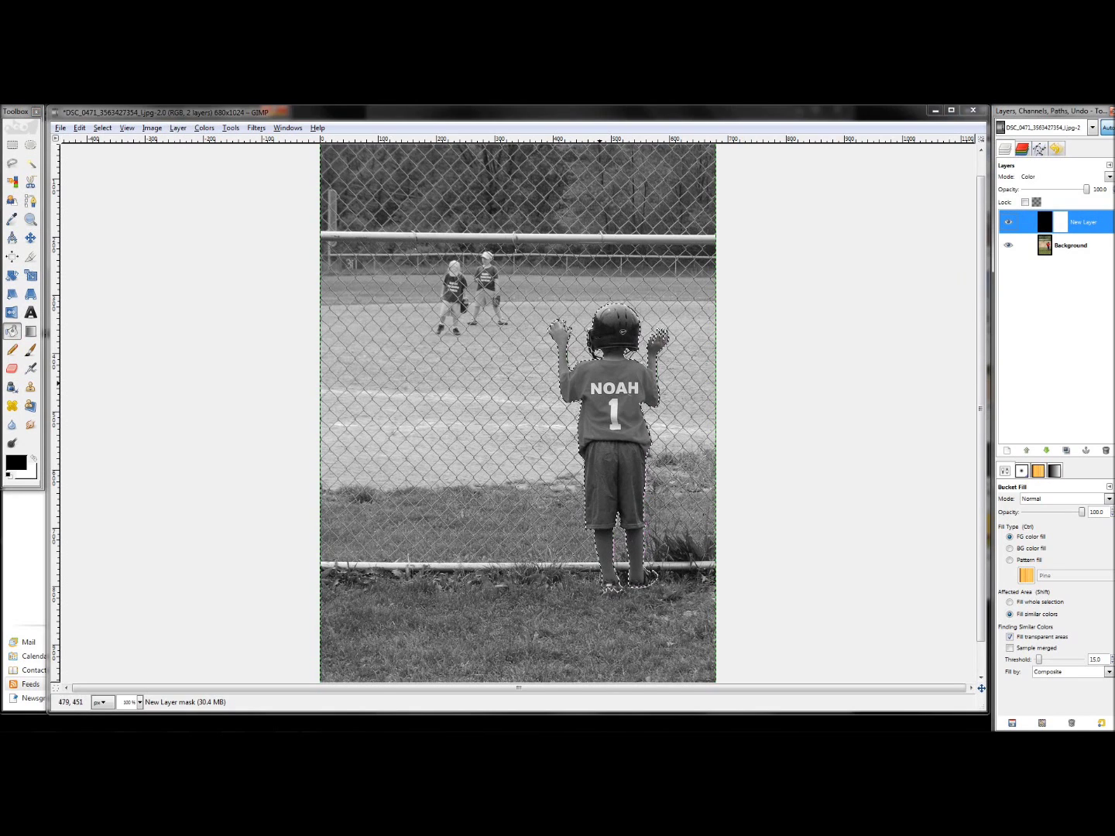
left_click(600, 383)
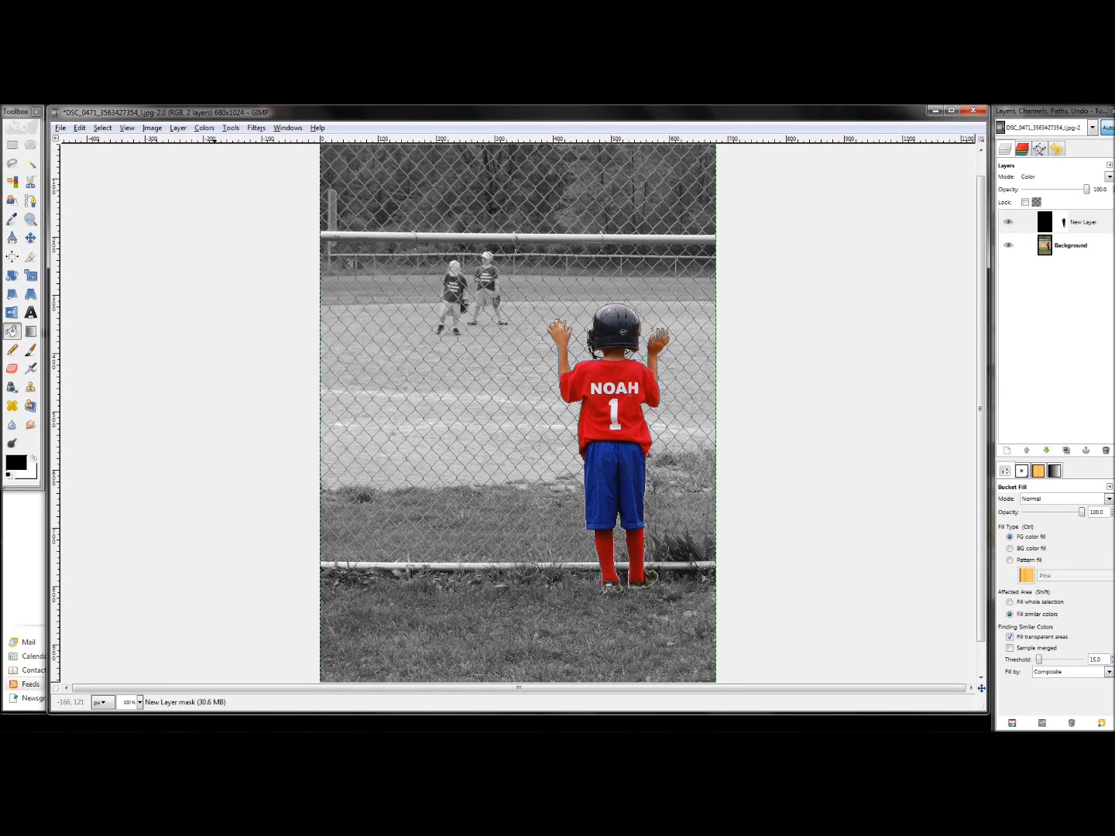
Step: Hide the Unnamed path and return to the layer list
left_click(1039, 149)
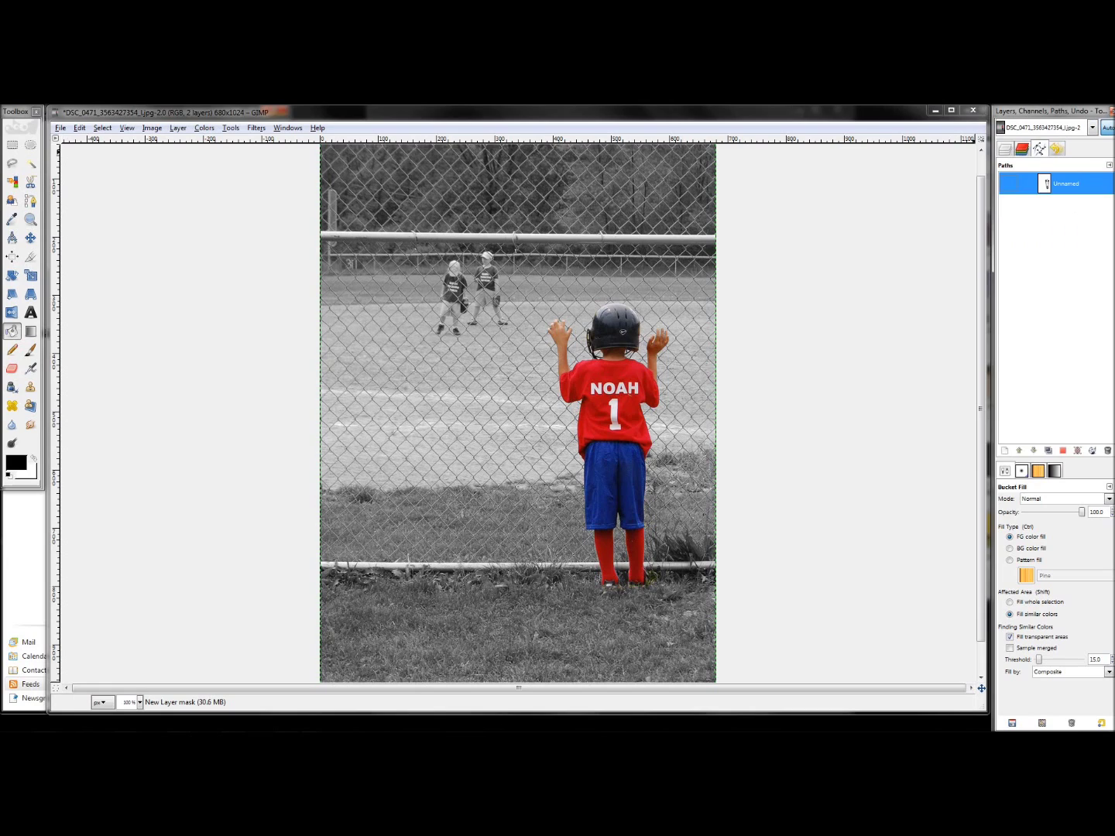
left_click(1004, 150)
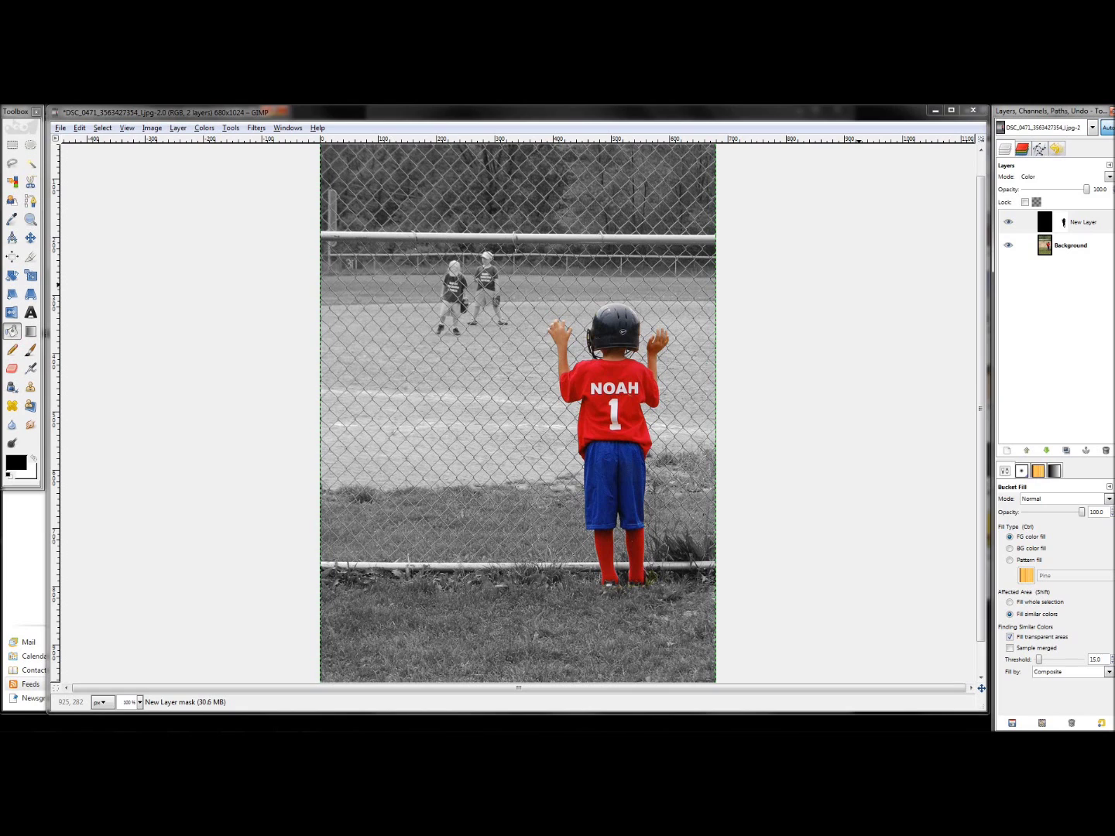
Step: Paint white on the layer mask over the boy's right shoe and the green grass beside it, using the Circle Fuzzy (09) brush at scale 1.52
key("z")
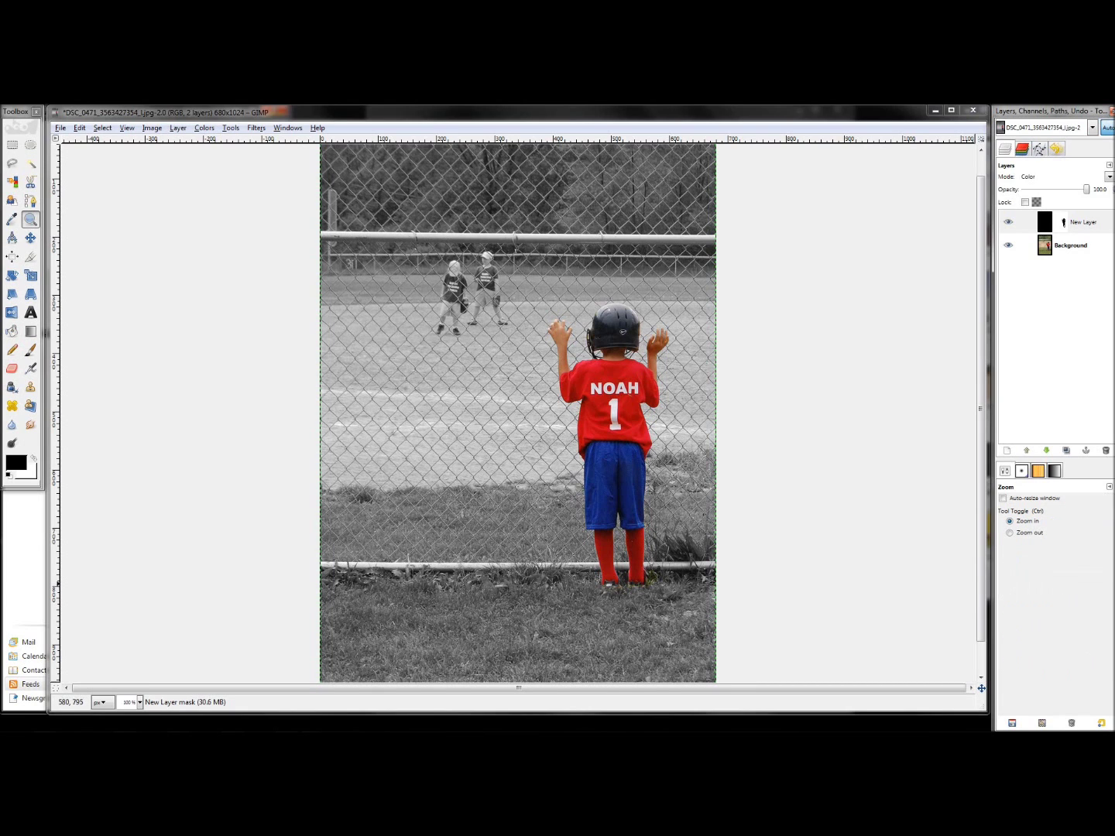
left_click_drag(601, 551, 691, 605)
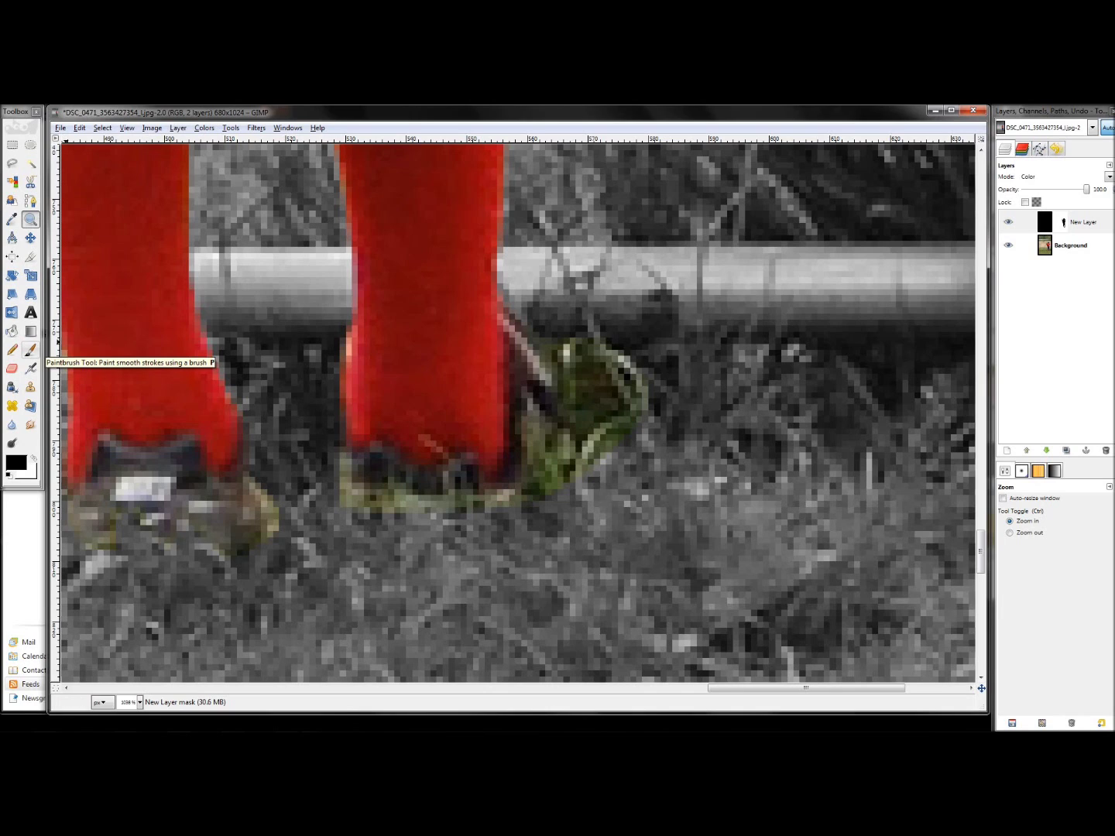
left_click(31, 351)
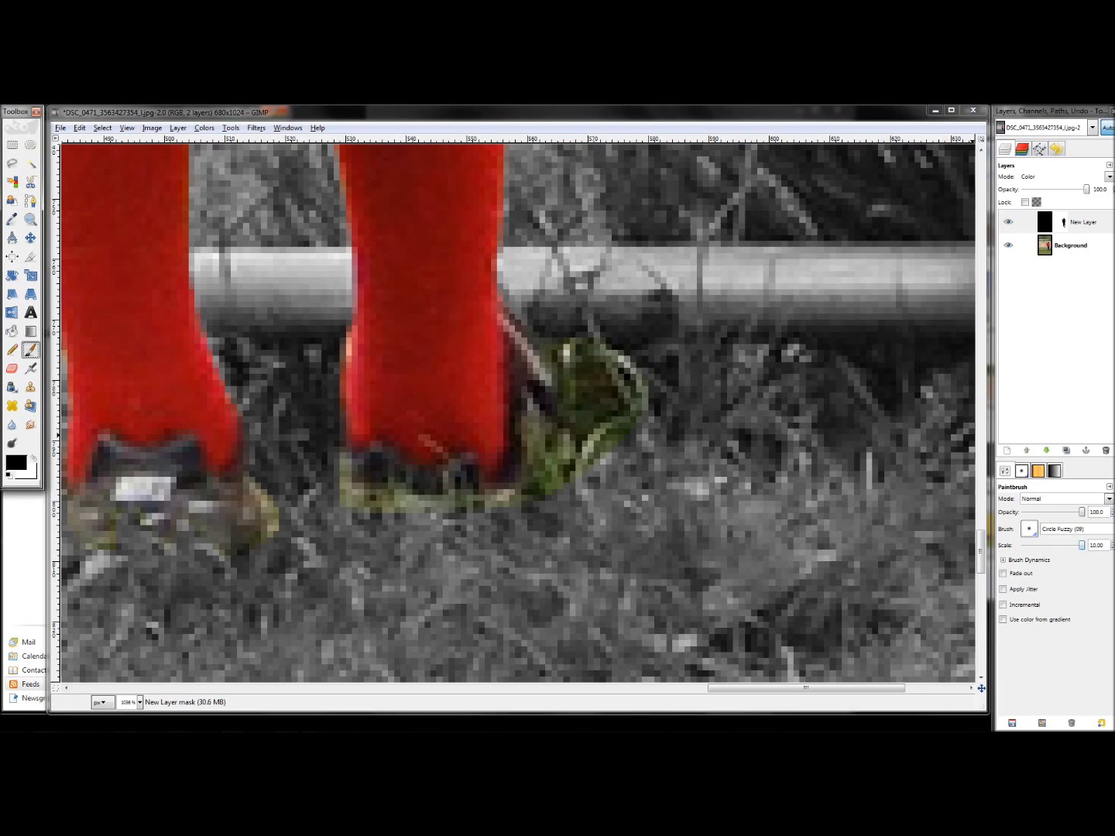
left_click_drag(1082, 545, 1066, 545)
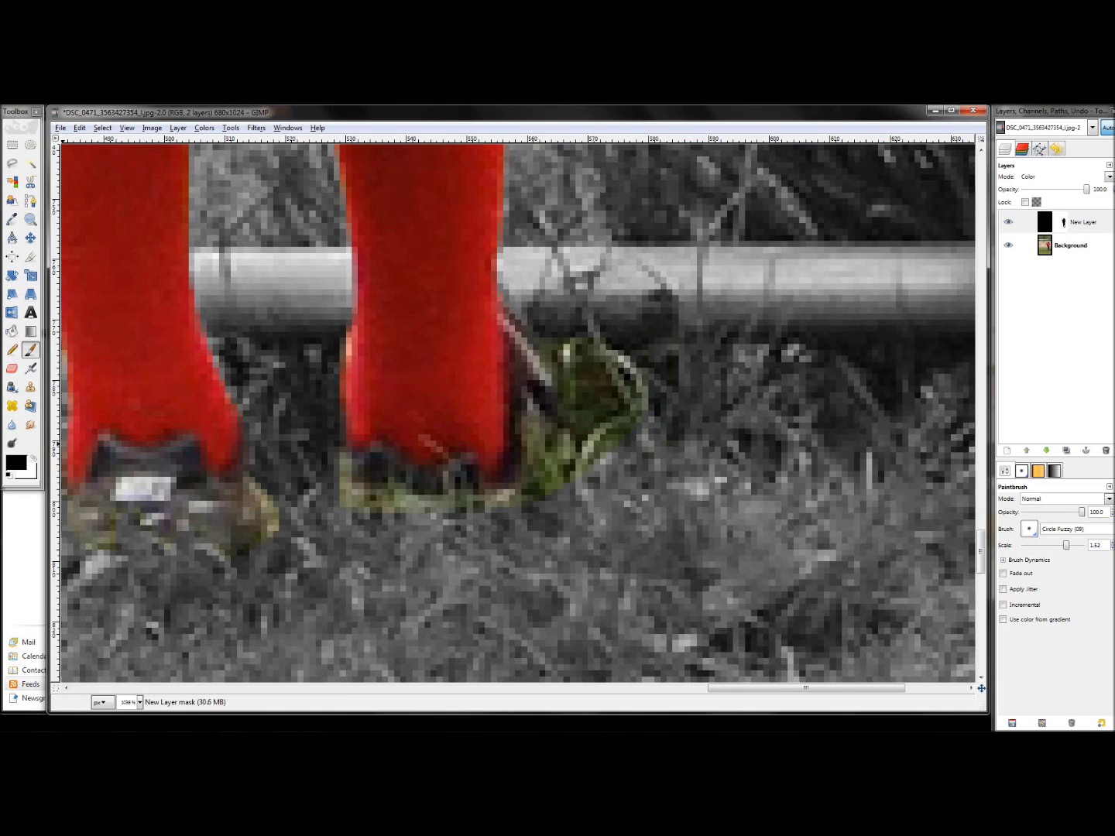
left_click(33, 457)
left_click(33, 458)
left_click(33, 457)
left_click(33, 458)
left_click(33, 457)
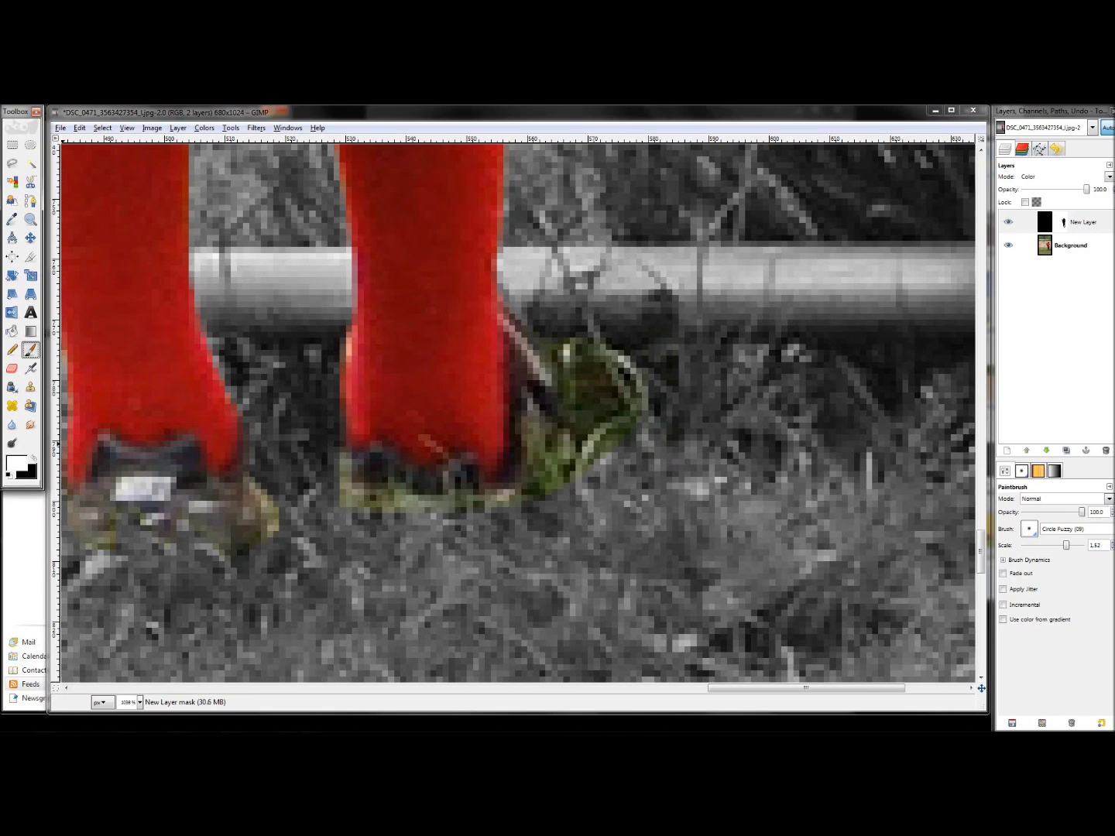
left_click_drag(613, 341, 631, 418)
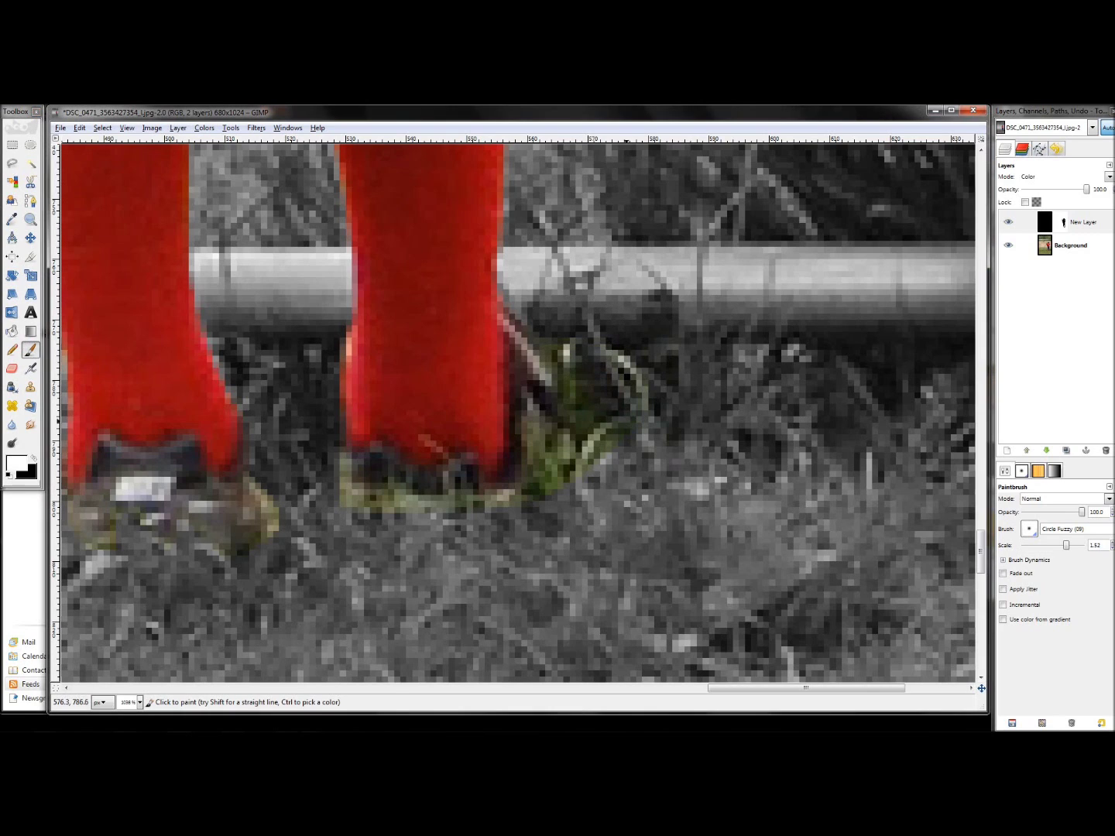
mouse_move(616, 333)
left_mouse_down()
mouse_move(579, 360)
mouse_move(545, 318)
left_mouse_up()
mouse_move(590, 407)
left_mouse_down()
mouse_move(591, 463)
mouse_move(560, 480)
mouse_move(542, 515)
mouse_move(557, 438)
mouse_move(544, 418)
mouse_move(543, 440)
mouse_move(542, 431)
left_mouse_up()
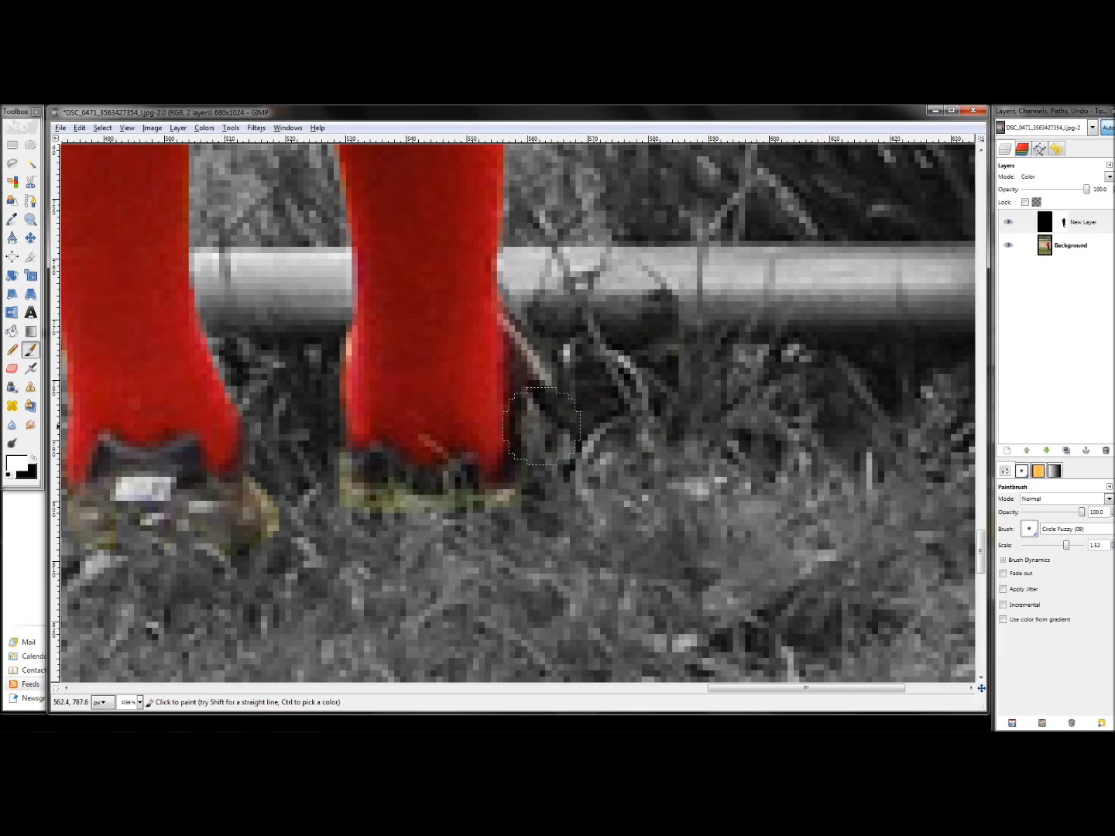
mouse_move(553, 539)
left_mouse_down()
mouse_move(504, 520)
mouse_move(547, 485)
mouse_move(547, 455)
left_mouse_up()
left_click_drag(432, 530, 372, 491)
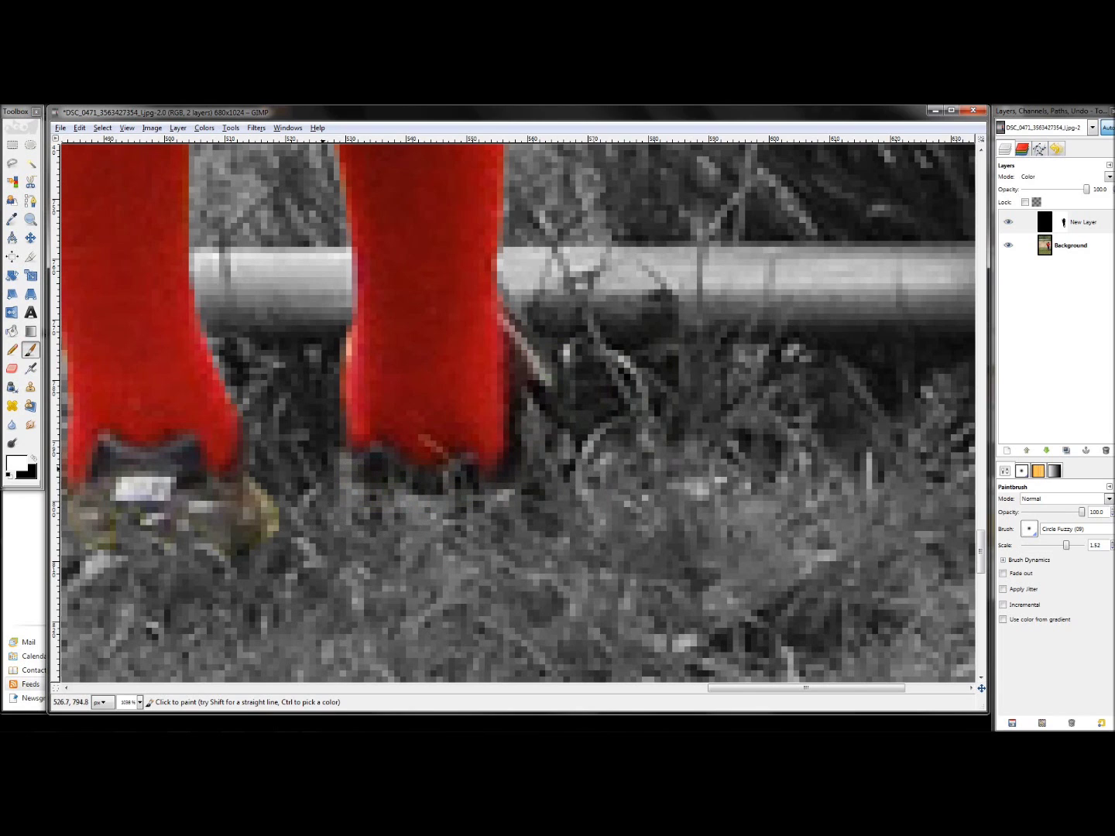
Step: Paint white on the layer mask over the boy's left shoe and the grass around it to remove their color
mouse_move(774, 547)
left_mouse_down()
mouse_move(972, 525)
mouse_move(1061, 490)
left_mouse_up()
mouse_move(565, 439)
left_mouse_down()
mouse_move(522, 484)
mouse_move(438, 513)
left_mouse_up()
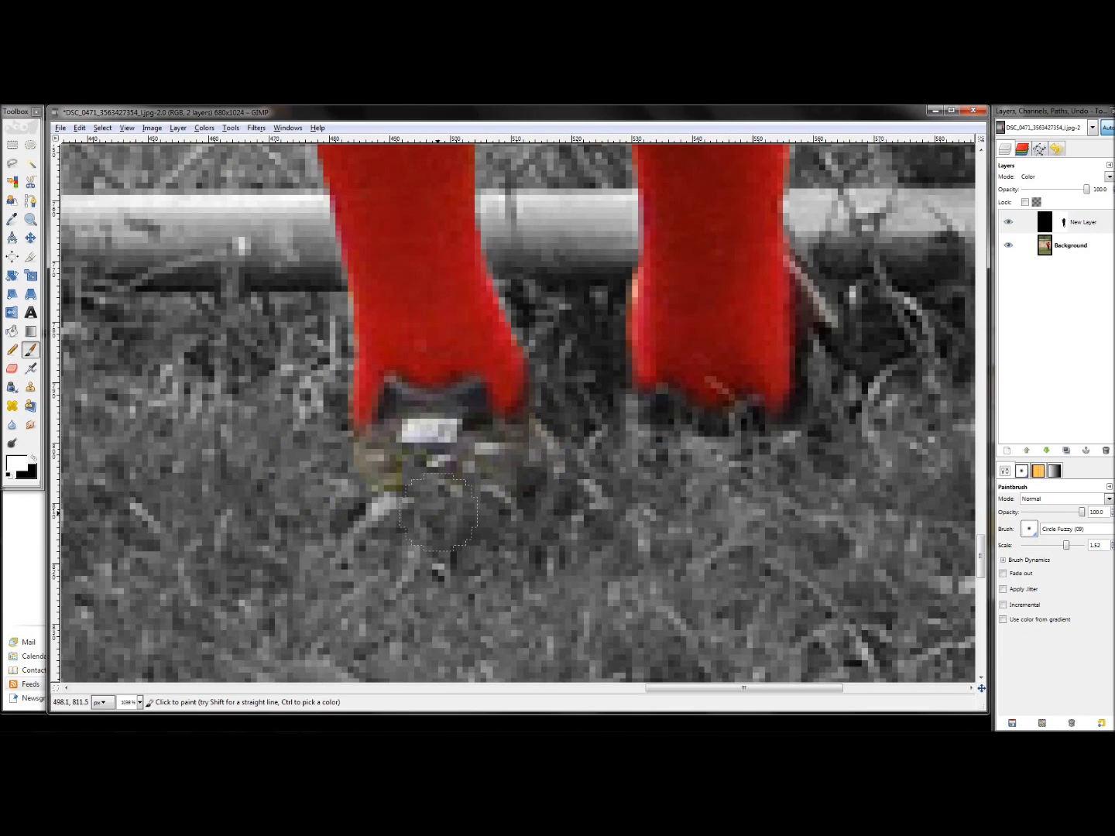
mouse_move(577, 435)
left_mouse_down()
mouse_move(502, 424)
mouse_move(498, 450)
mouse_move(349, 482)
left_mouse_up()
key("ctrl+z")
mouse_move(396, 461)
left_mouse_down()
mouse_move(442, 480)
mouse_move(443, 464)
mouse_move(401, 443)
mouse_move(365, 464)
left_mouse_up()
scroll(379, 418, "down", 5)
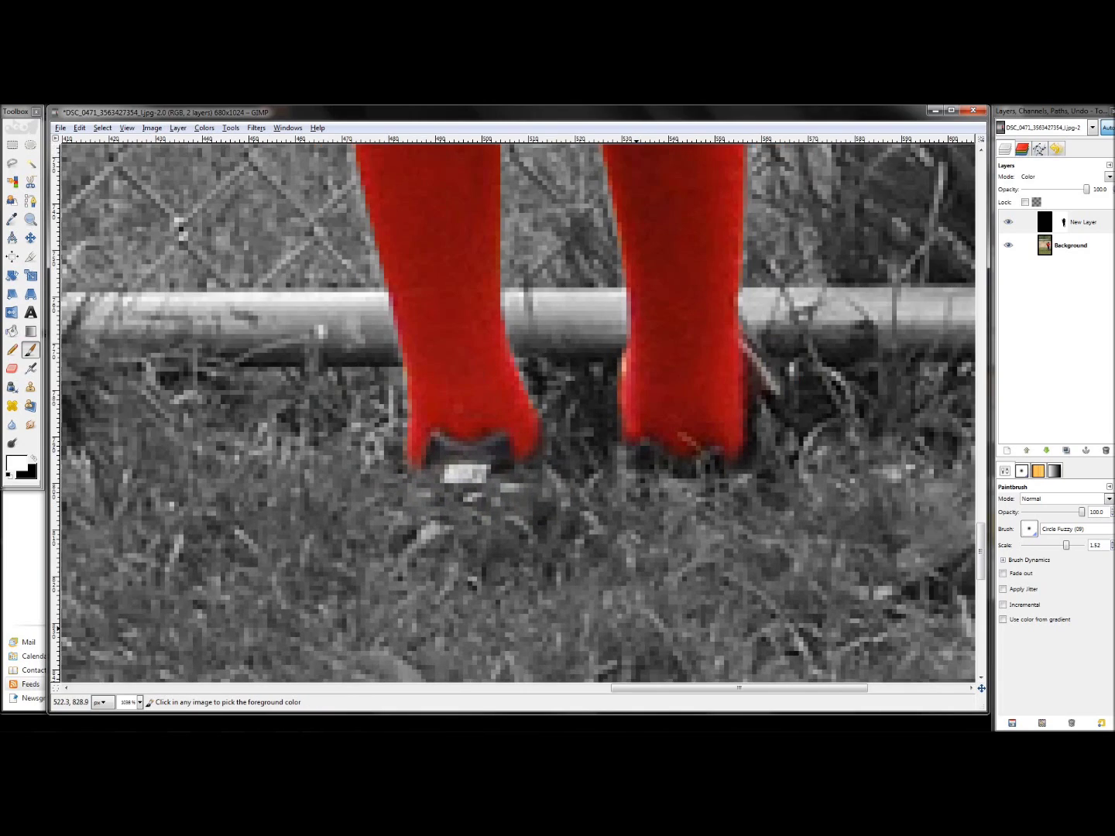
scroll(379, 420, "down", 4)
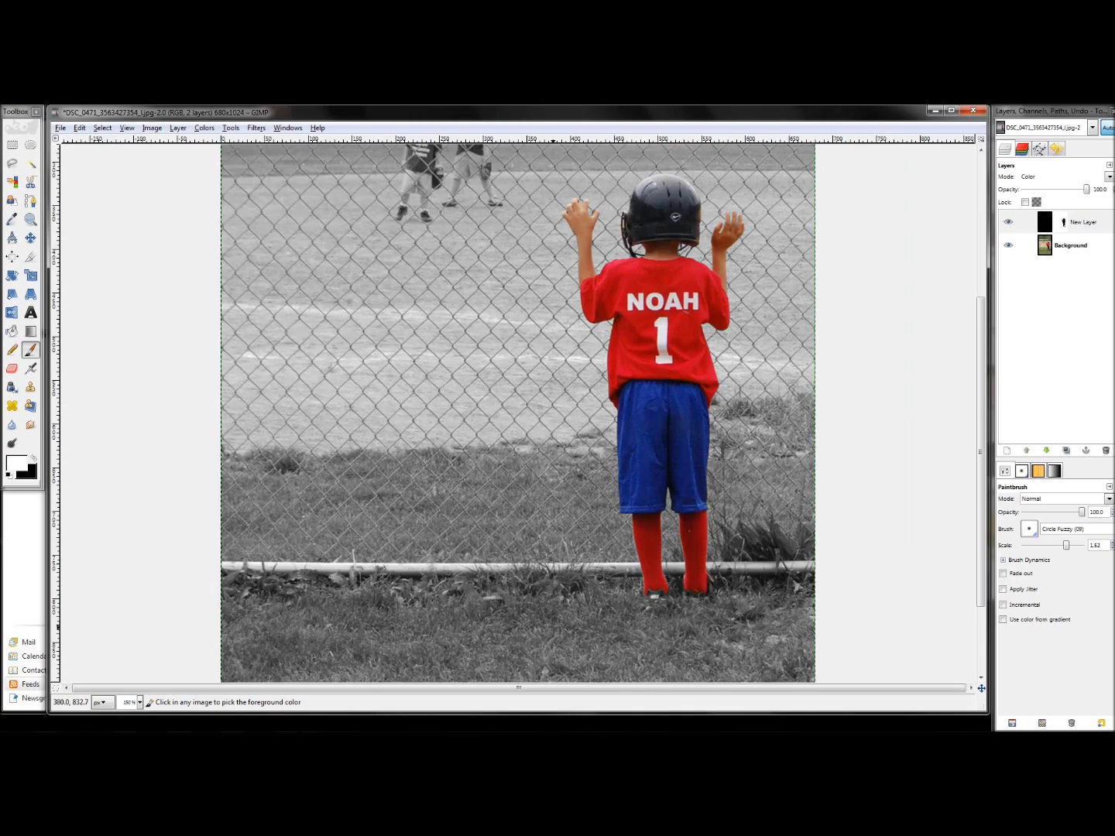
Step: Examine the color edges around the helmet strap and neck, and make black the foreground color
scroll(643, 435, "up", 6)
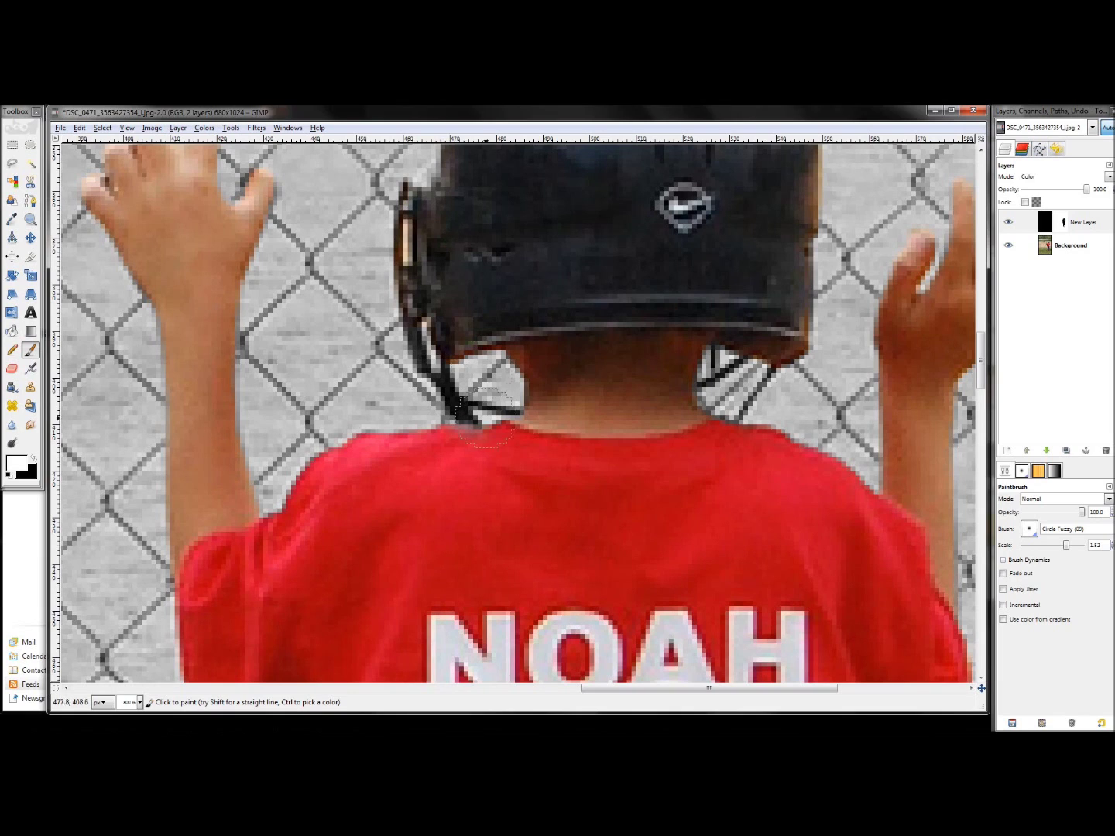
key("ctrl")
left_click(484, 393, "ctrl")
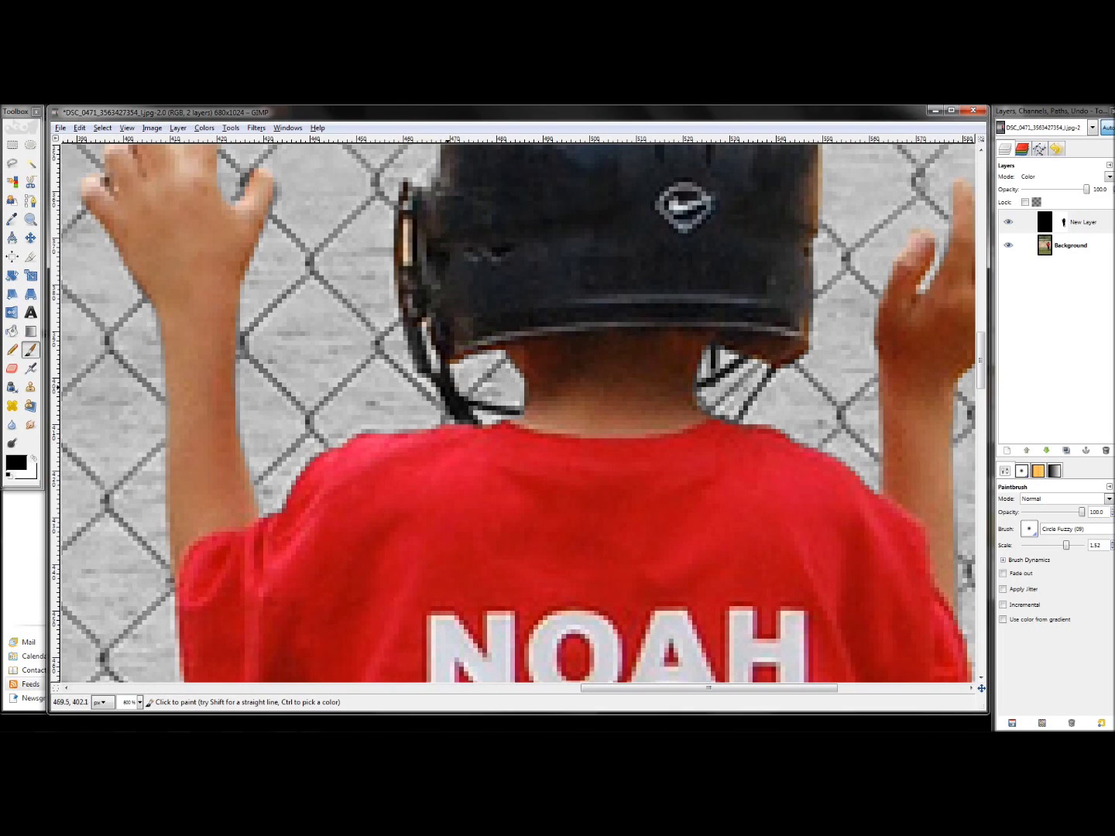
key("ctrl")
key("shift+ctrl+j")
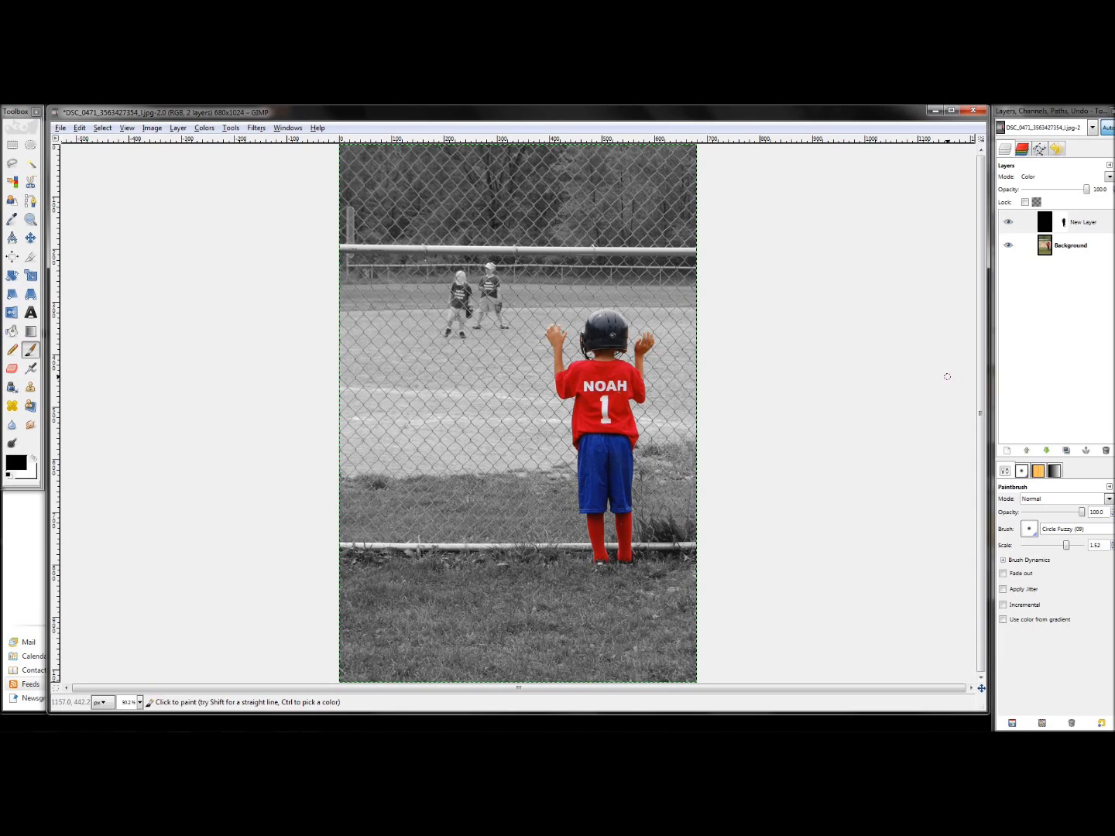
Step: Try a lower opacity on New Layer and restore it to 100
left_click(1061, 223)
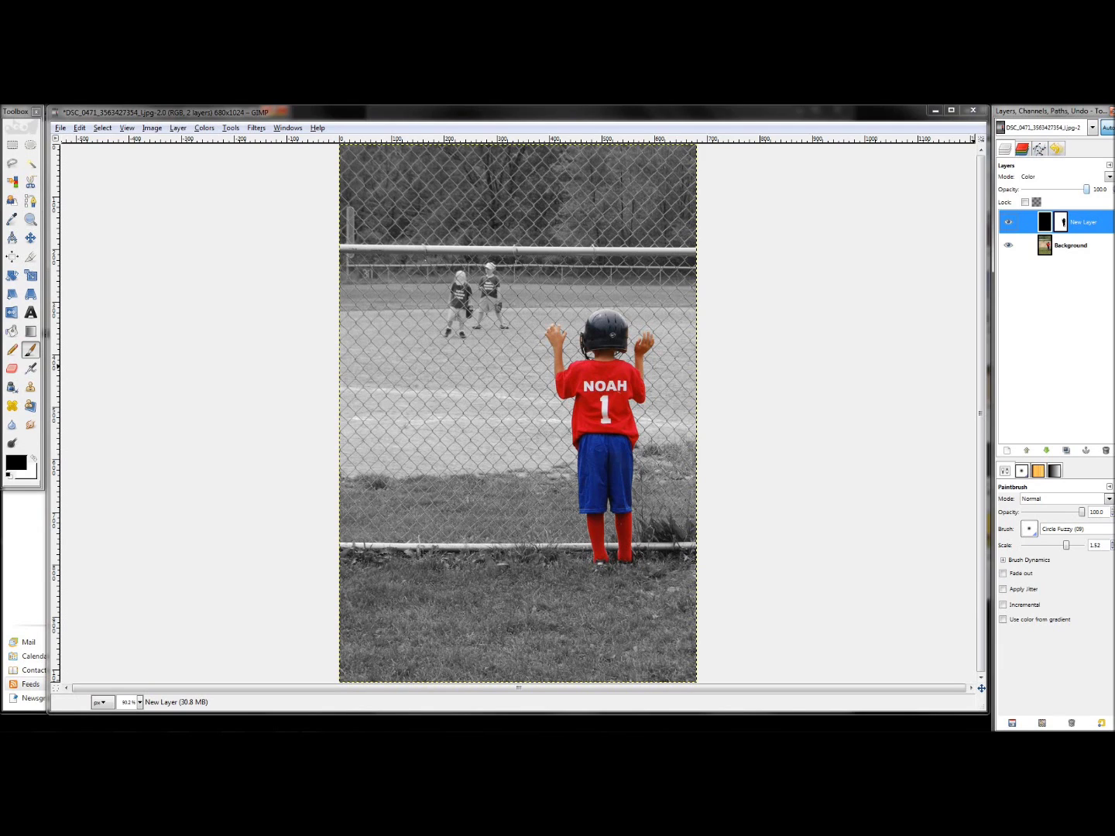
mouse_move(1086, 189)
left_mouse_down()
mouse_move(1048, 189)
mouse_move(1087, 189)
left_mouse_up()
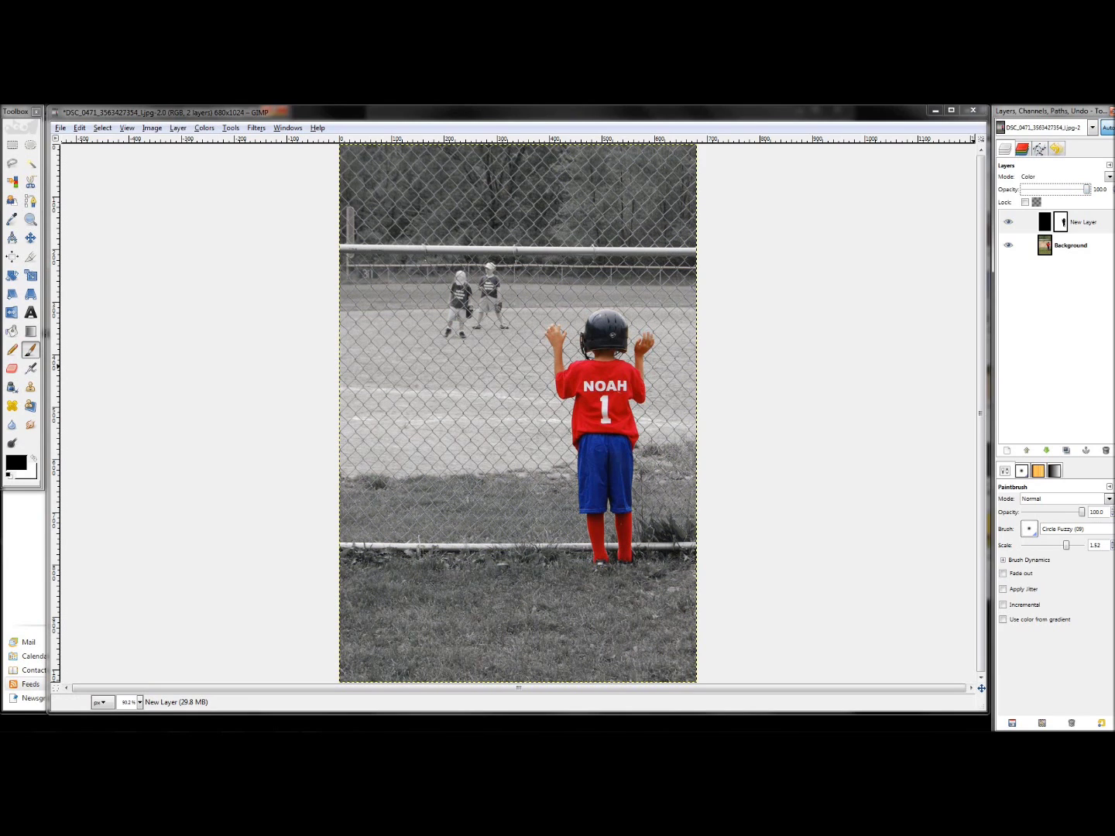
mouse_move(1087, 190)
left_mouse_down()
mouse_move(1041, 190)
mouse_move(1086, 189)
left_mouse_up()
Step: Compare the selective-color result with the original photo by hiding New Layer and showing it again
left_click(1072, 245)
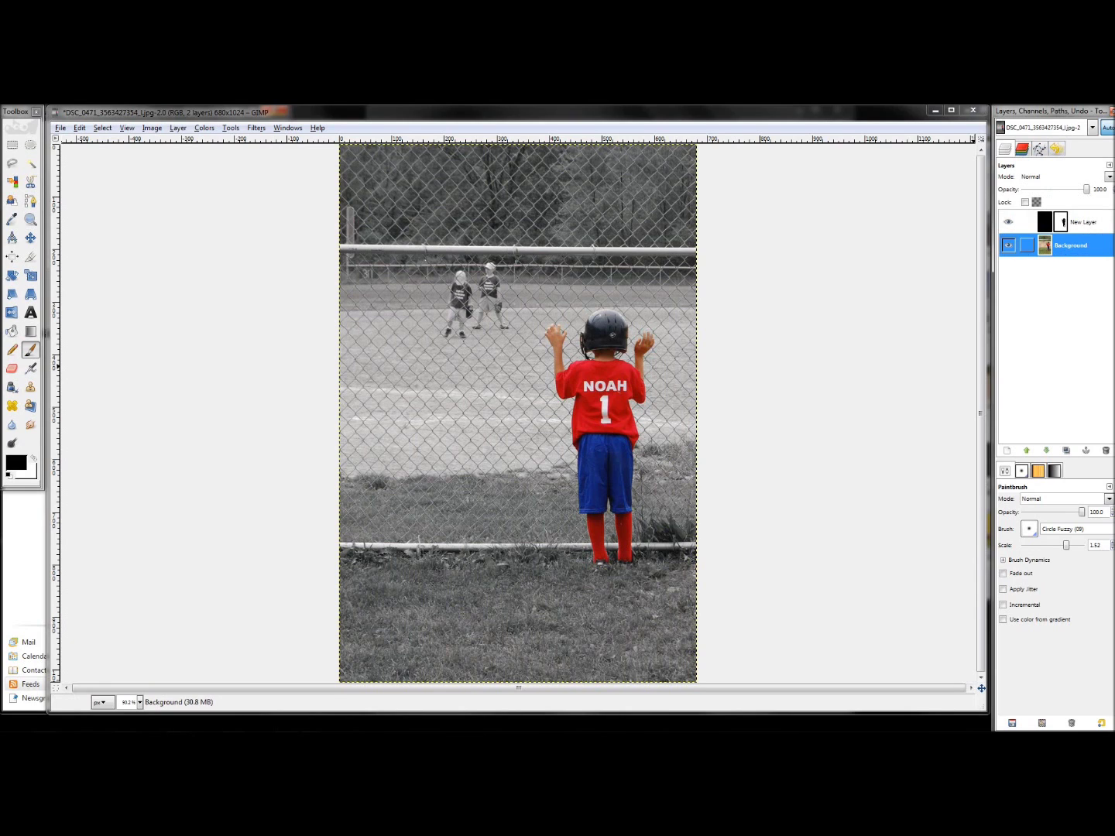
left_click(1007, 222)
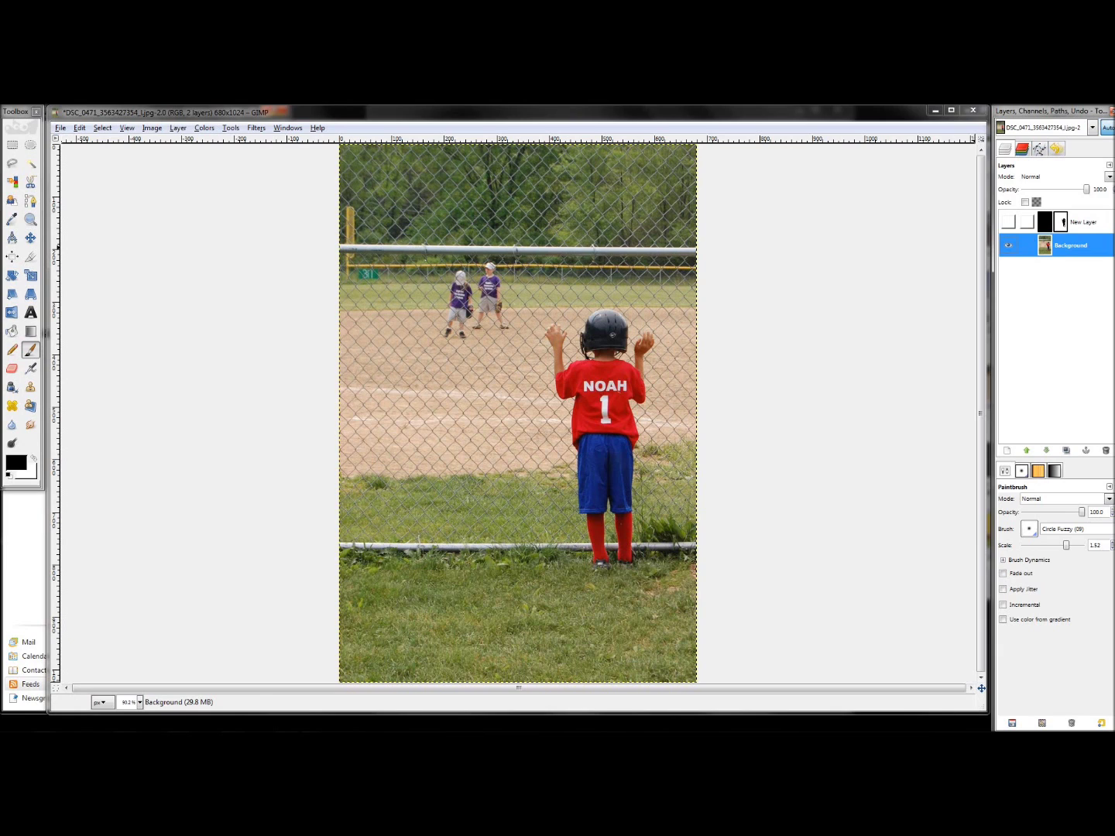
left_click(1008, 220)
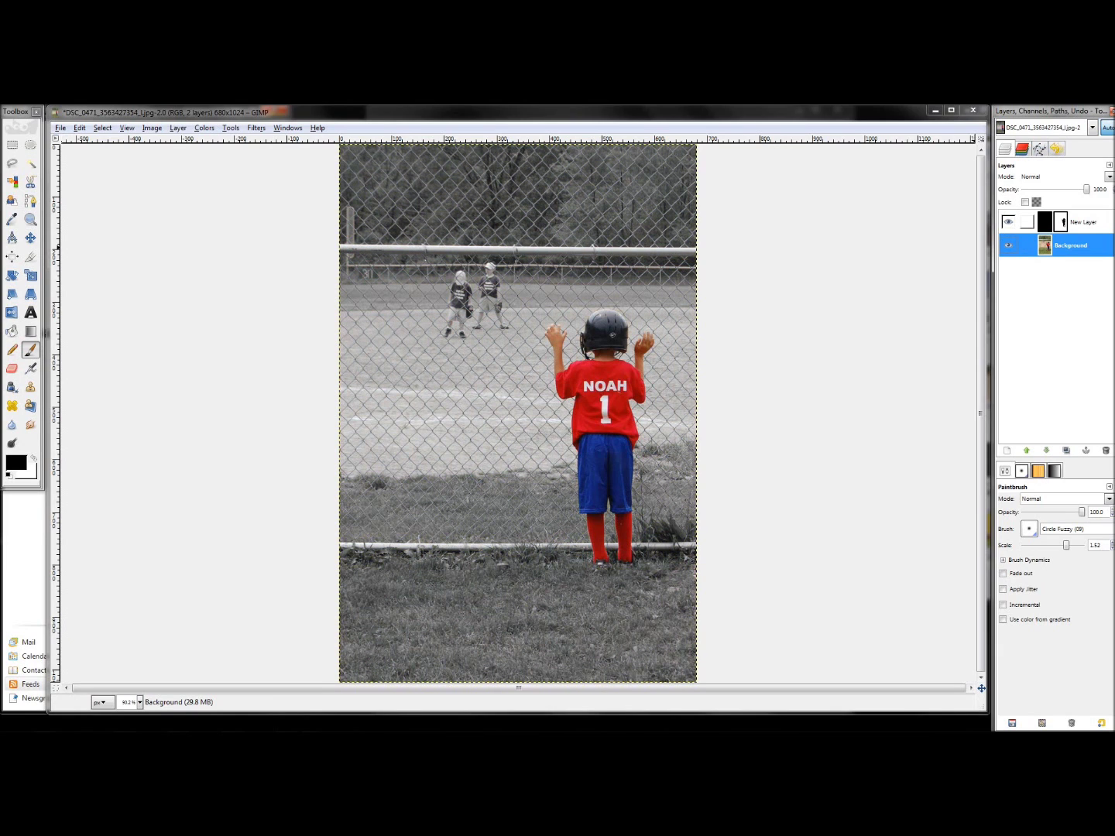
left_click(1085, 221)
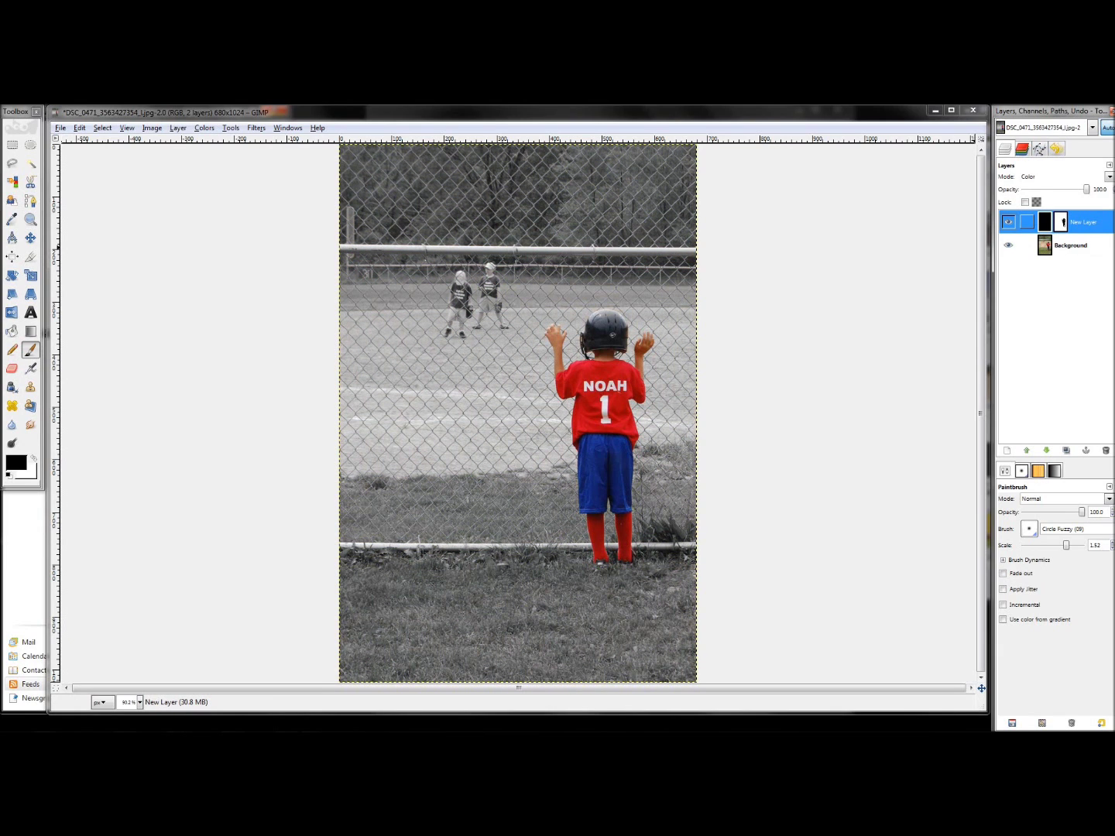